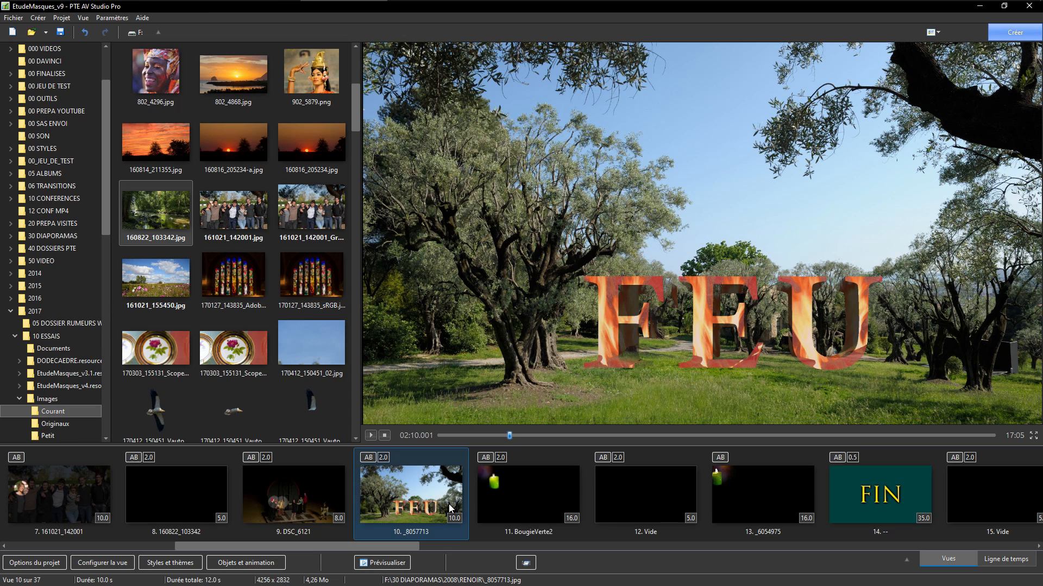
Open the objects and animation editor for slide 10 and move the timeline playhead to about 11.4 s.
{"action": "double_click", "coordinate": [418, 492]}
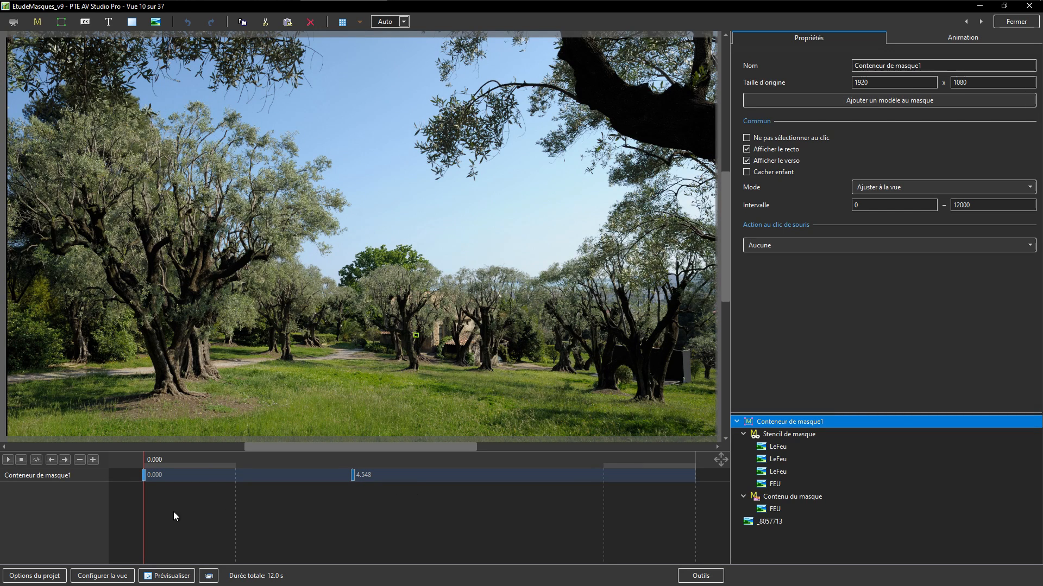
{"action": "left_click_drag", "start_coordinate": [152, 512], "coordinate": [669, 548]}
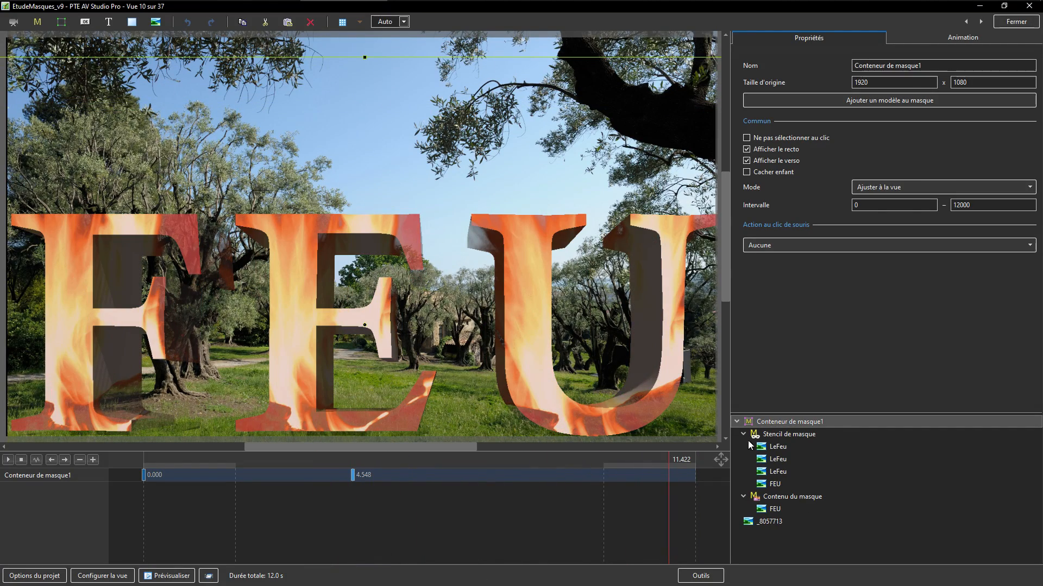
Move the three LeFeu images and the FEU image out of Stencil de masque to the top level of the object list.
{"action": "left_click", "coordinate": [772, 448]}
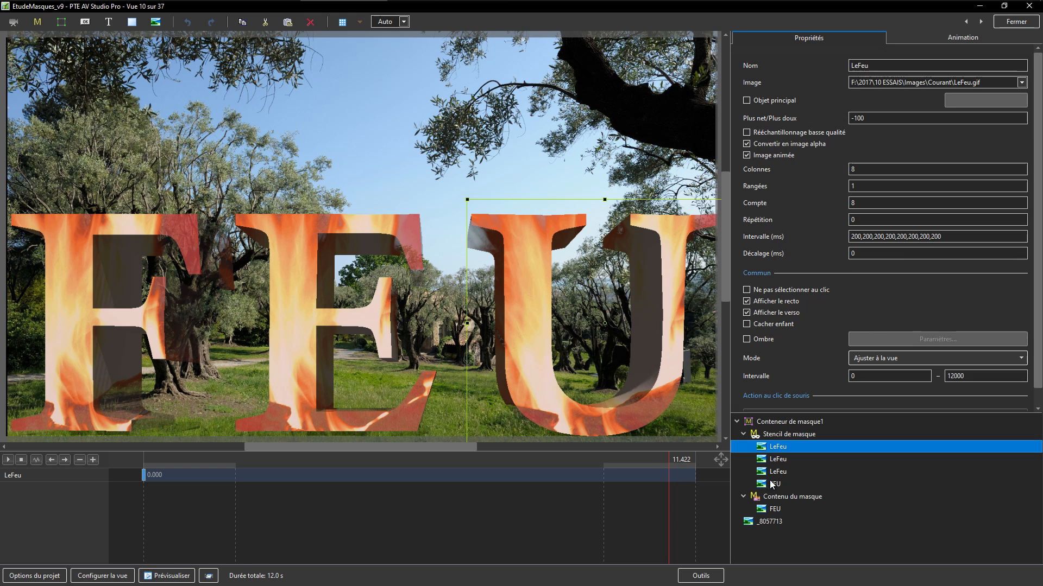
{"action": "left_click", "coordinate": [771, 484], "text": "shift"}
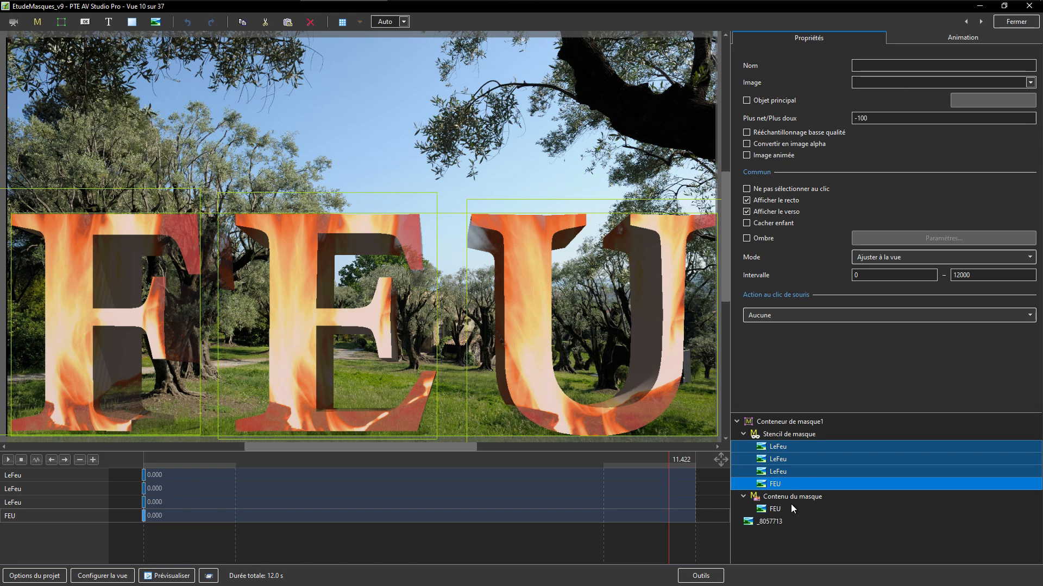
{"action": "key", "text": "Delete"}
{"action": "left_click", "coordinate": [825, 522]}
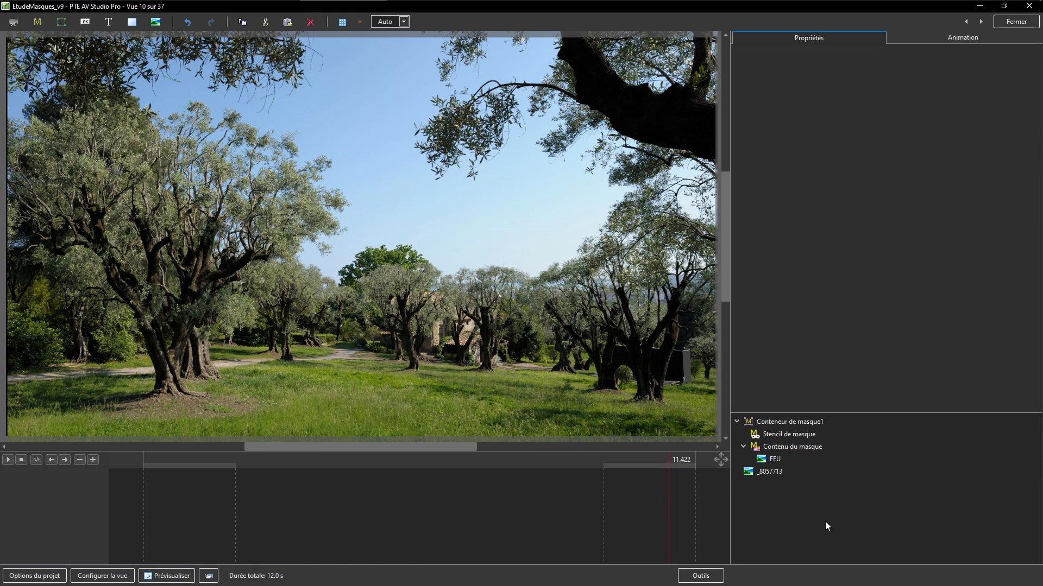
{"action": "key", "text": "ctrl+z"}
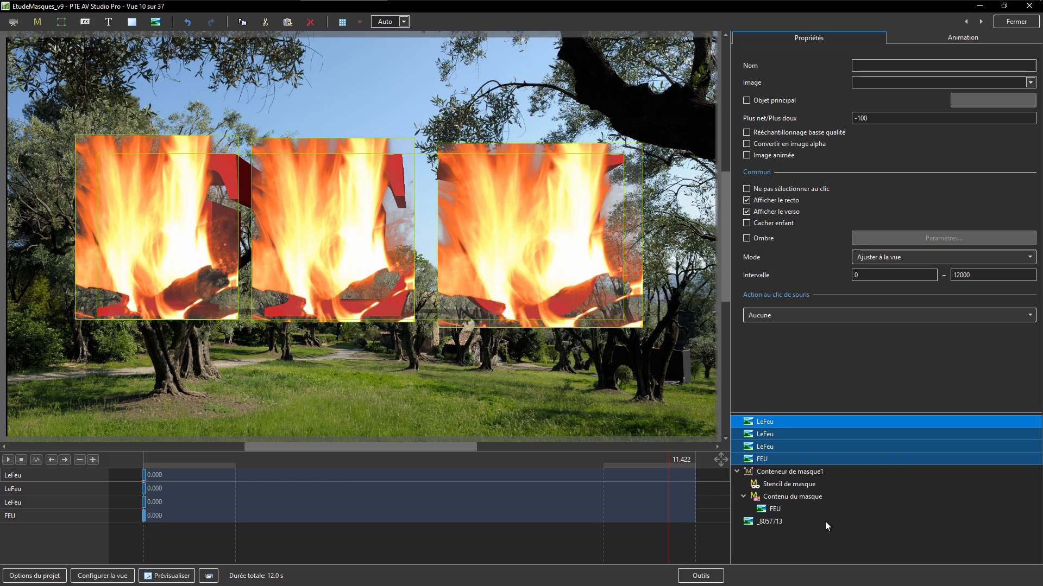
Move the FEU image out of Contenu du masque to the top level of the object list.
{"action": "left_click", "coordinate": [772, 509]}
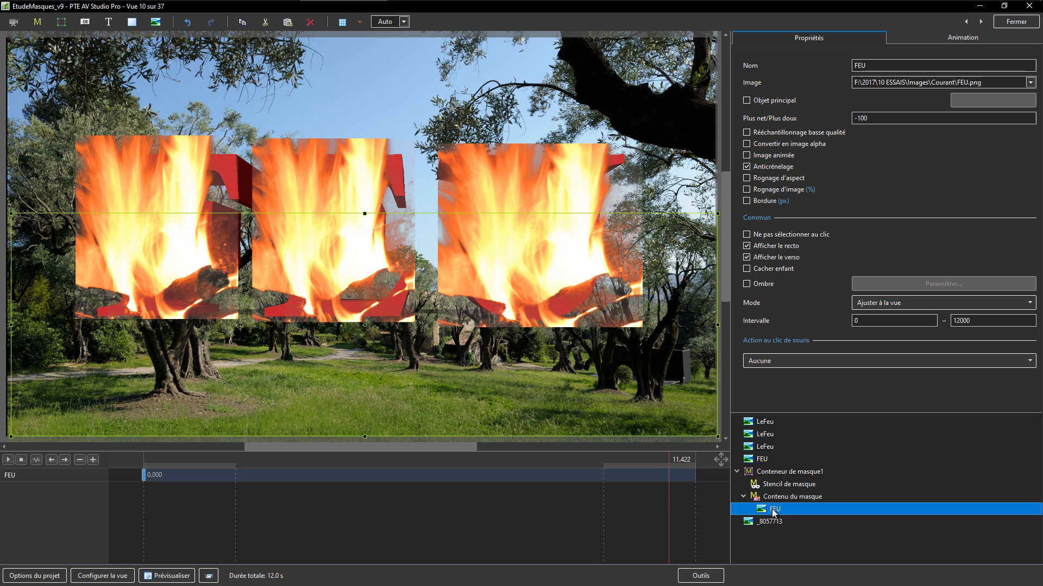
{"action": "key", "text": "Delete"}
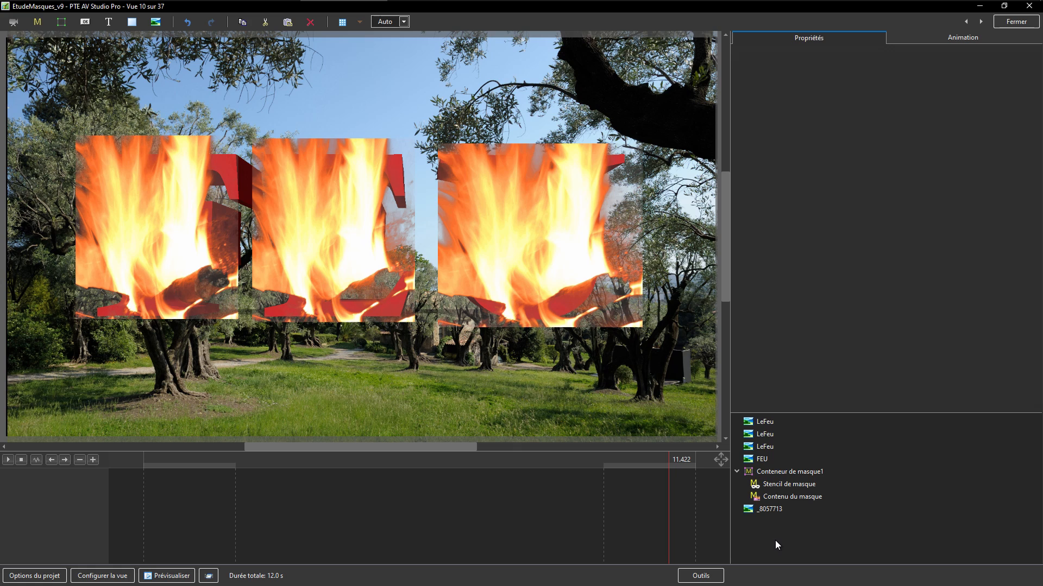
{"action": "key", "text": "ctrl+v"}
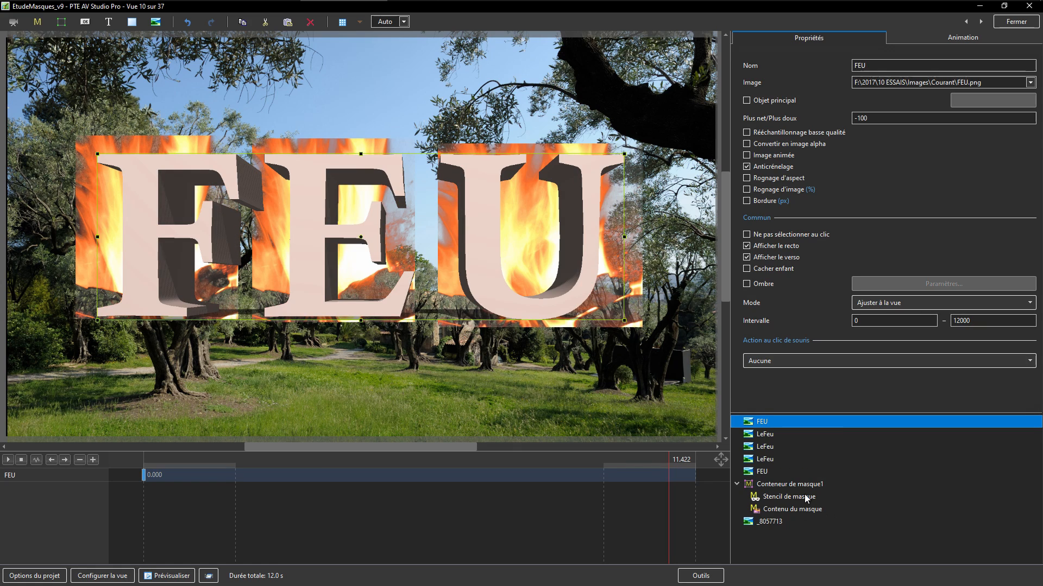
Examine which part of the scene each top-level LeFeu and FEU image covers.
{"action": "left_click", "coordinate": [764, 436]}
{"action": "left_click", "coordinate": [764, 447], "text": "ctrl"}
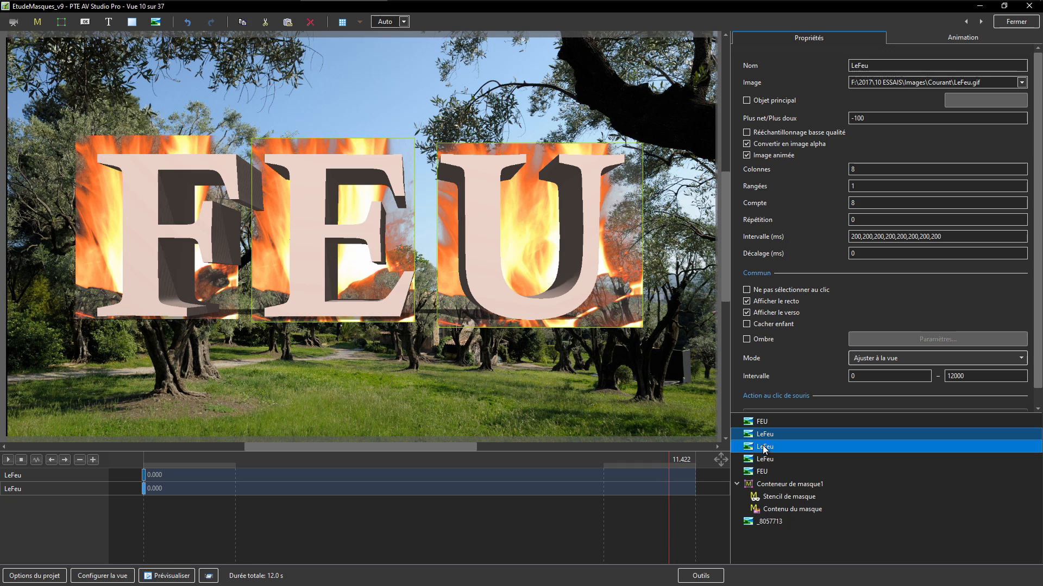
{"action": "left_click", "coordinate": [760, 432]}
{"action": "left_click", "coordinate": [763, 451]}
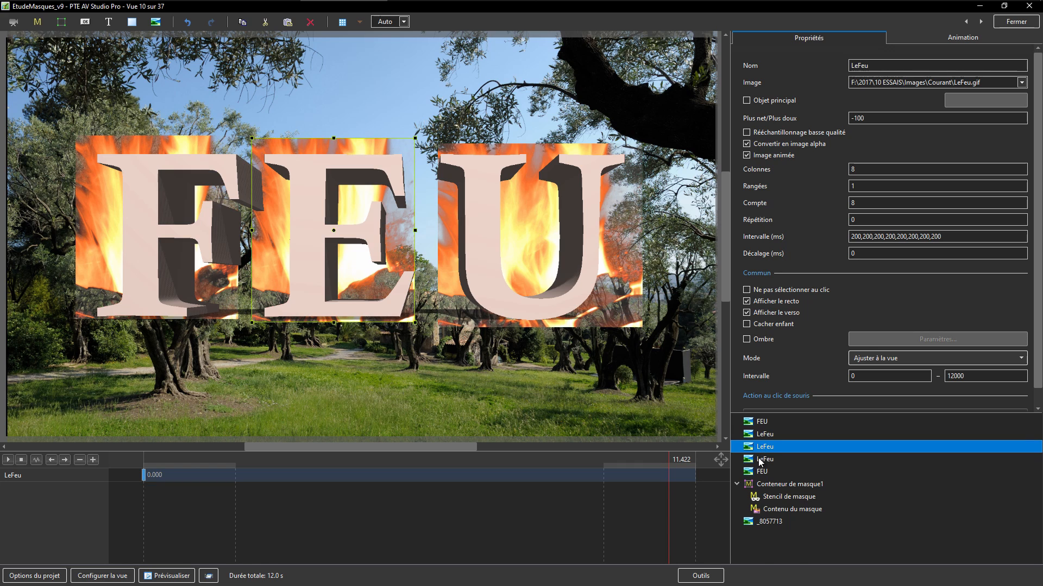
{"action": "left_click", "coordinate": [760, 459]}
{"action": "left_click", "coordinate": [761, 423]}
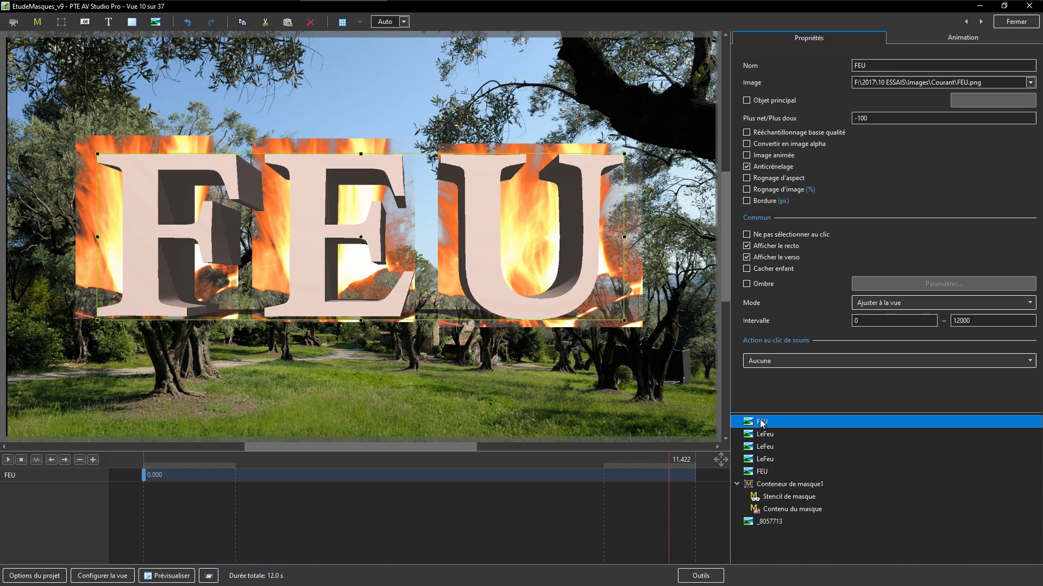
{"action": "left_click", "coordinate": [761, 473]}
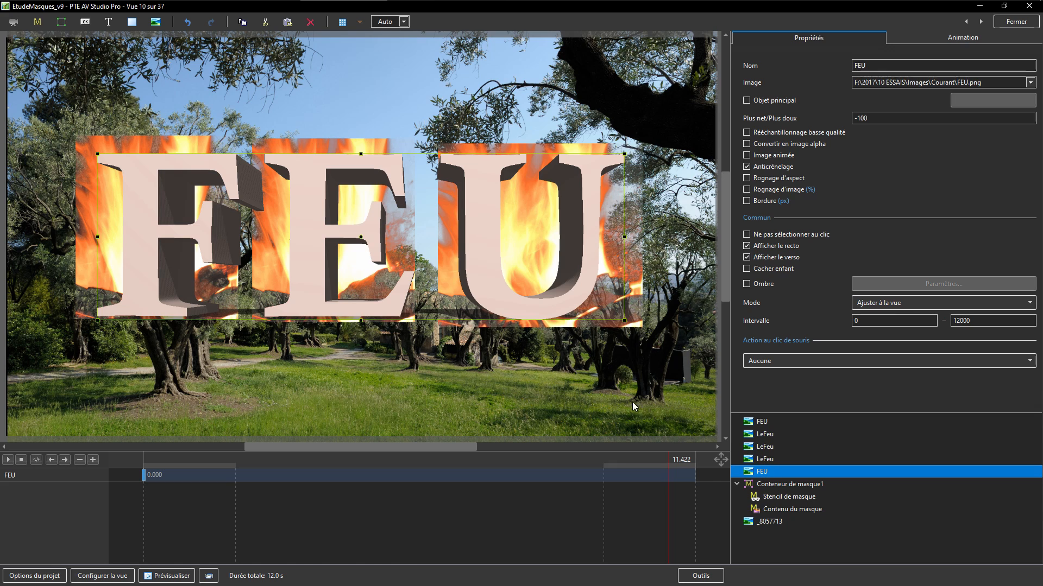
Delete the LeFeu images behind the letters E and U, plus the lower duplicate FEU image.
{"action": "left_click", "coordinate": [760, 435]}
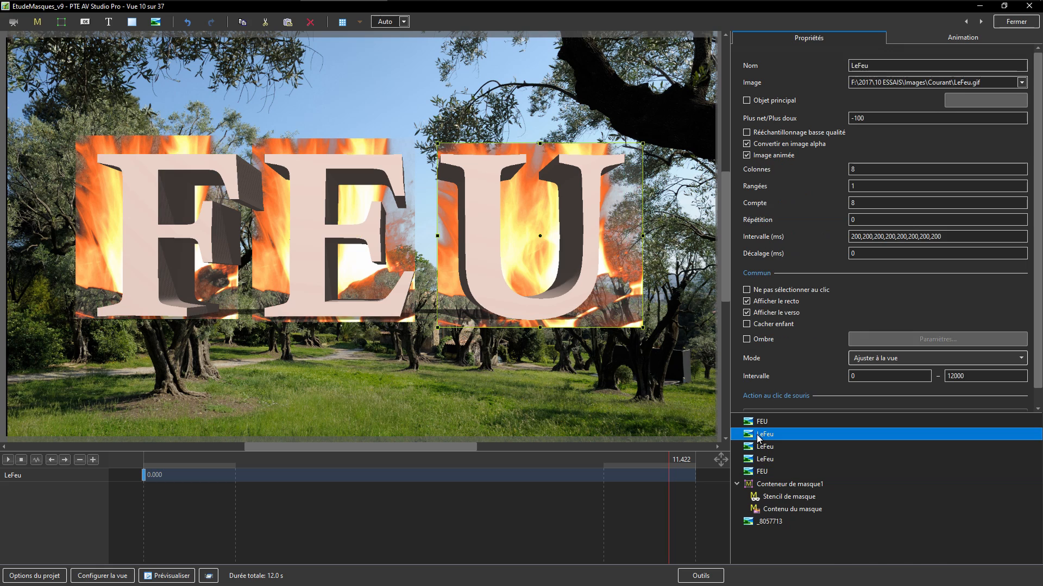
{"action": "left_click", "coordinate": [760, 447], "text": "ctrl"}
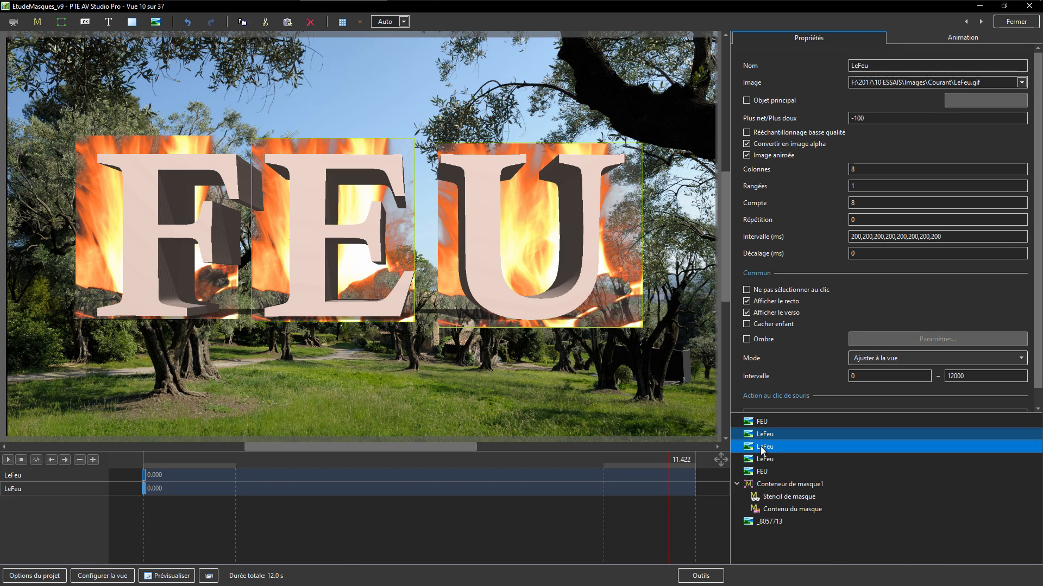
{"action": "key", "text": "Delete"}
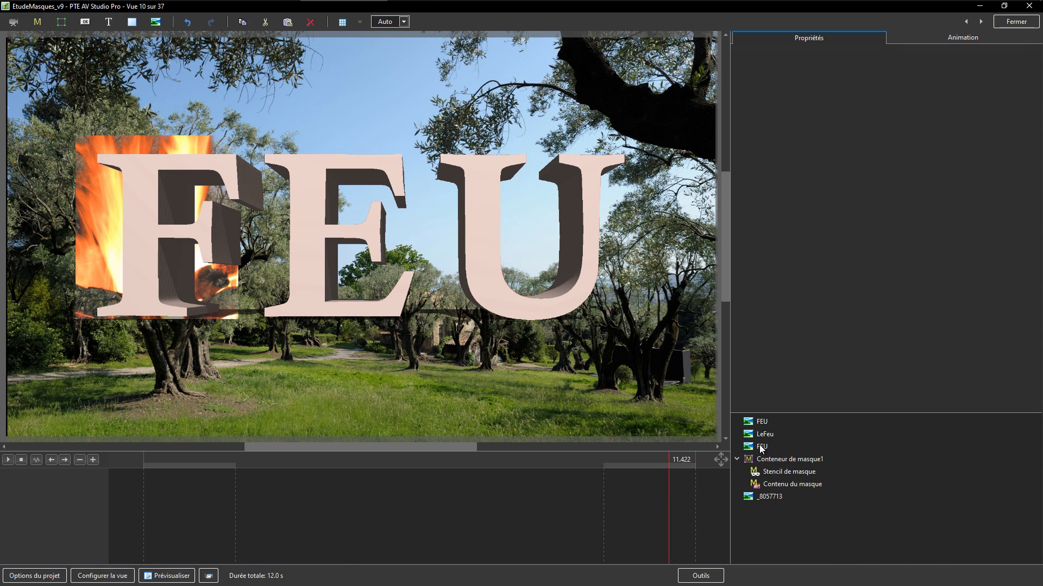
{"action": "left_click", "coordinate": [759, 446]}
{"action": "key", "text": "Delete"}
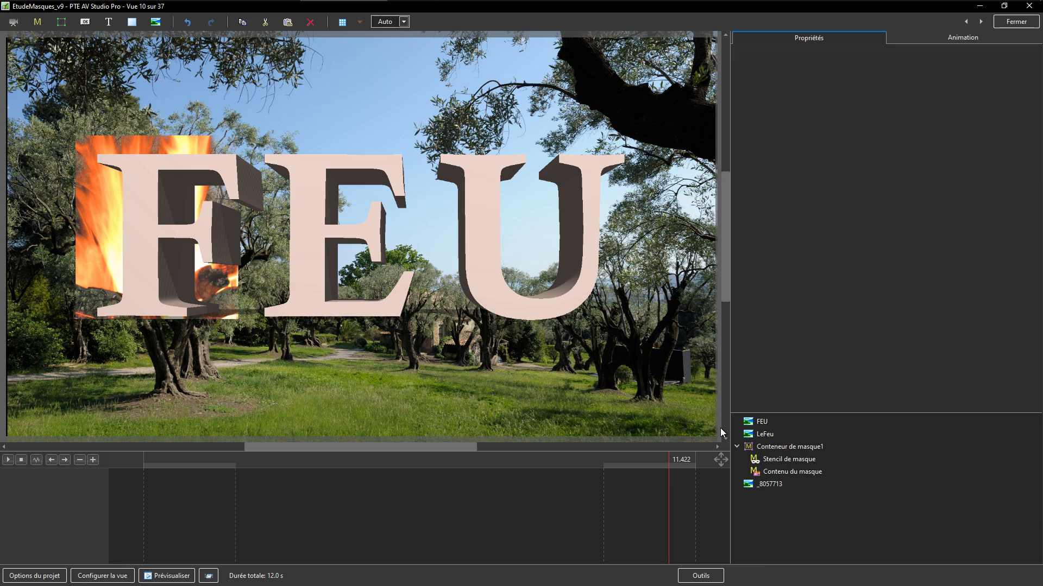
Separate the two images by moving LeFeu to the lower centre of the view and FEU up to its top edge.
{"action": "left_click", "coordinate": [762, 423]}
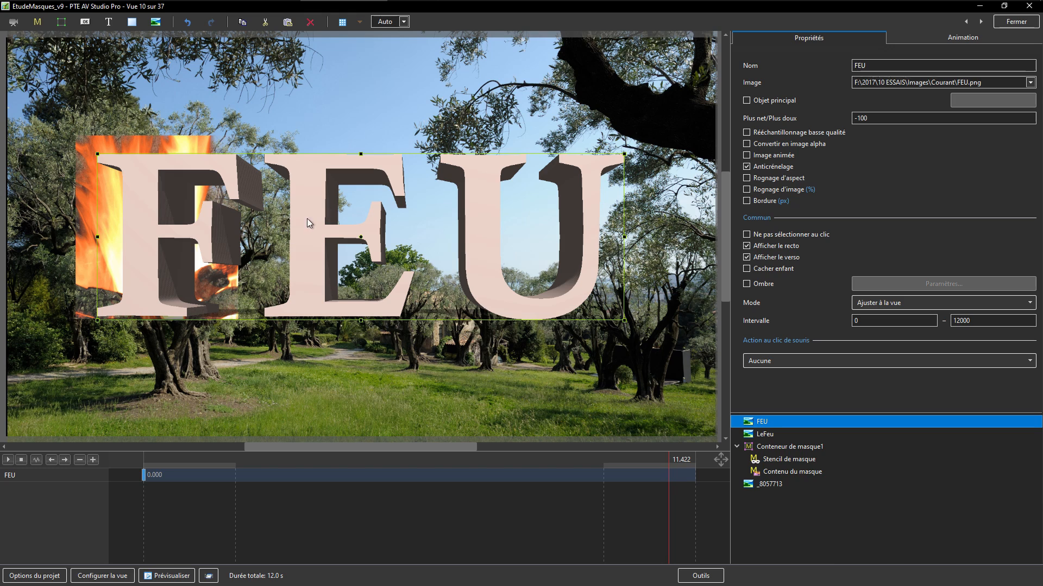
{"action": "left_click", "coordinate": [763, 435]}
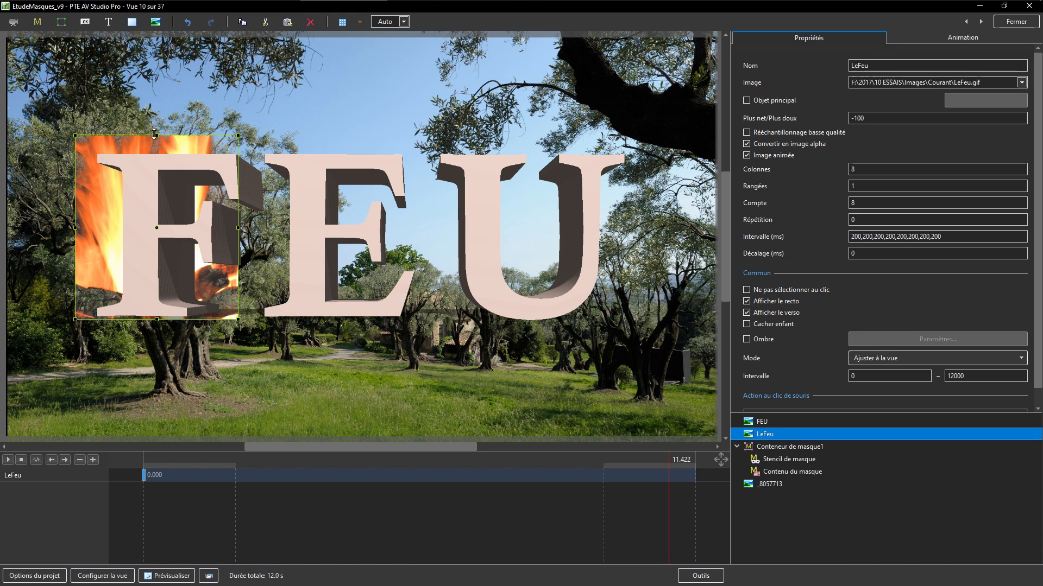
{"action": "left_click_drag", "start_coordinate": [170, 144], "coordinate": [440, 247]}
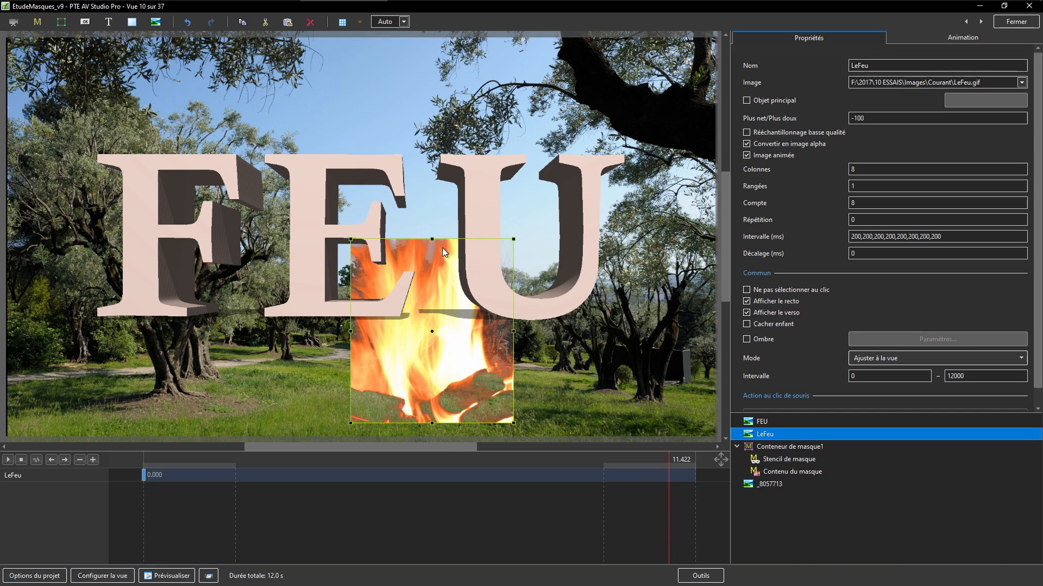
{"action": "left_click", "coordinate": [762, 421]}
{"action": "left_click_drag", "start_coordinate": [349, 211], "coordinate": [340, 95]}
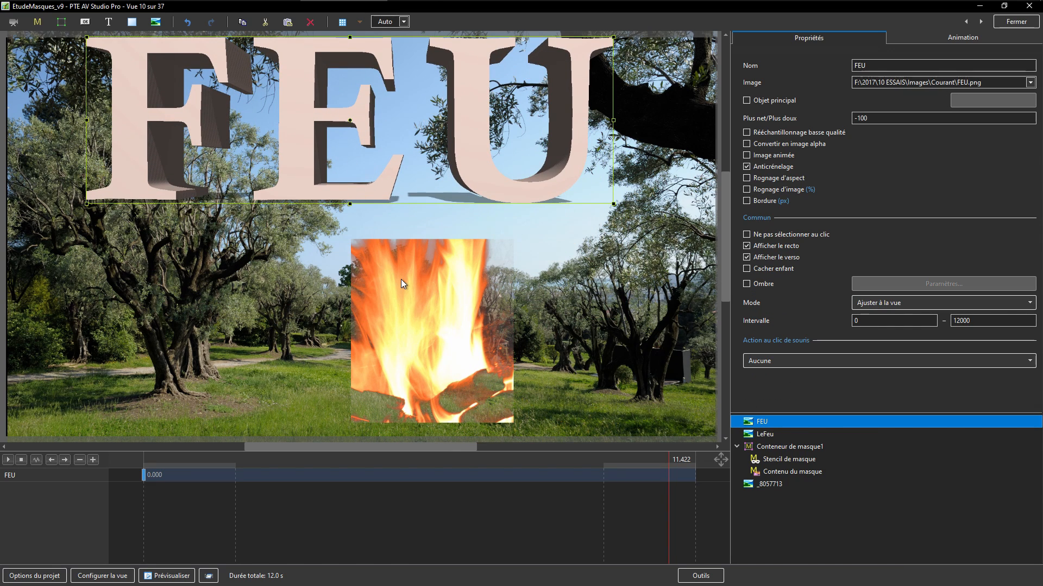
{"action": "left_click_drag", "start_coordinate": [401, 279], "coordinate": [406, 272]}
Turn off alpha image conversion for LeFeu at time 0, and play its flame animation before stopping it.
{"action": "left_click", "coordinate": [765, 434]}
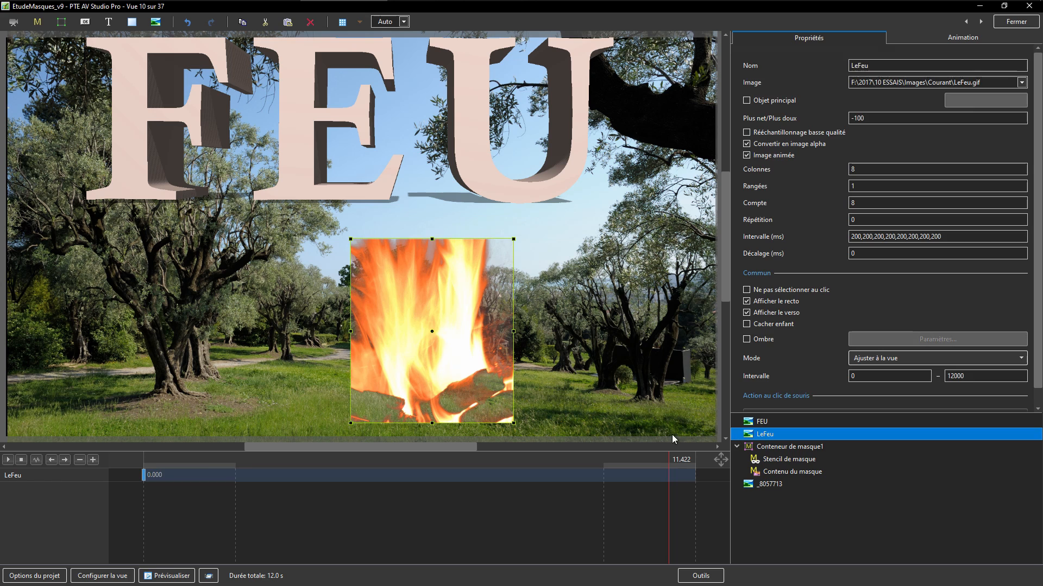
{"action": "left_click_drag", "start_coordinate": [146, 497], "coordinate": [83, 522]}
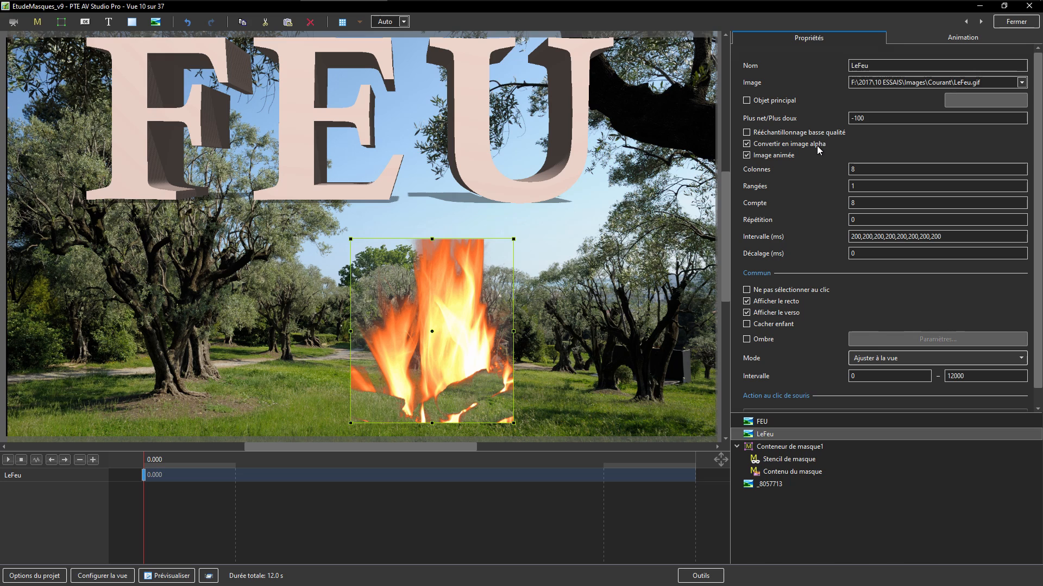
{"action": "left_click", "coordinate": [747, 144]}
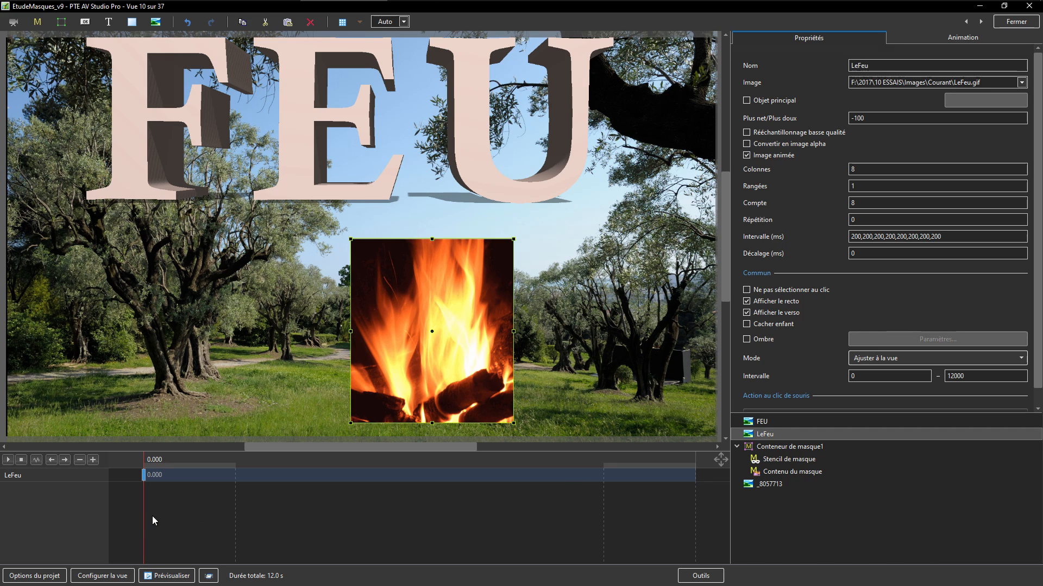
{"action": "left_click_drag", "start_coordinate": [153, 517], "coordinate": [44, 477]}
{"action": "left_click", "coordinate": [9, 461]}
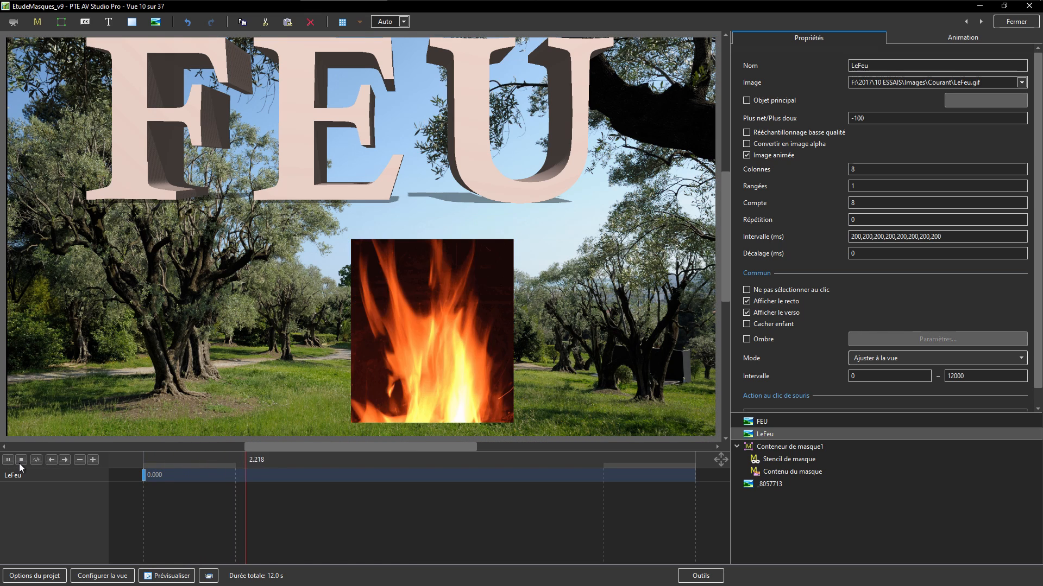
{"action": "left_click", "coordinate": [21, 461]}
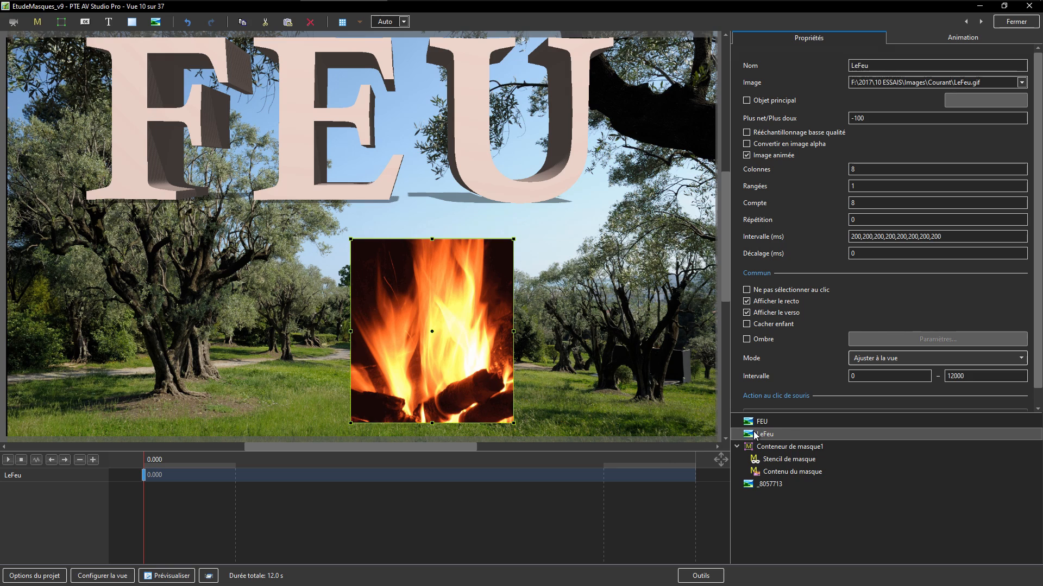
{"action": "left_click", "coordinate": [764, 422]}
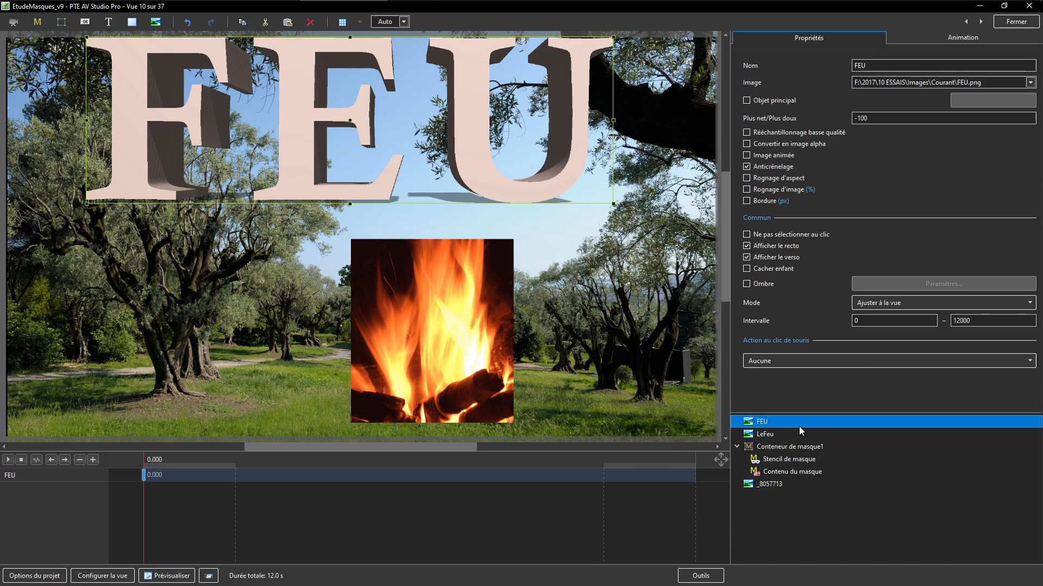
{"action": "key", "text": "Delete"}
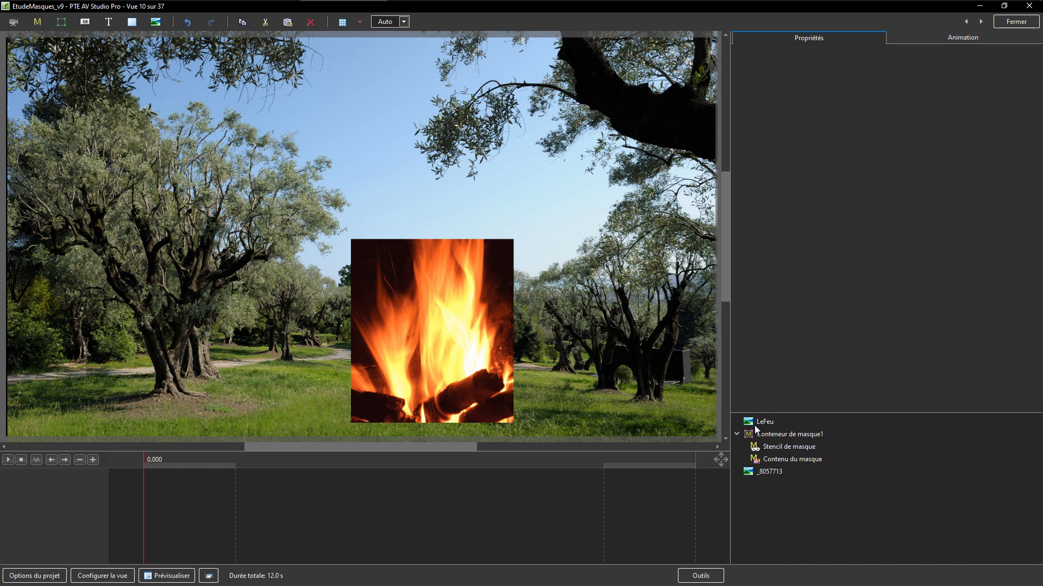
{"action": "key", "text": "ctrl+z"}
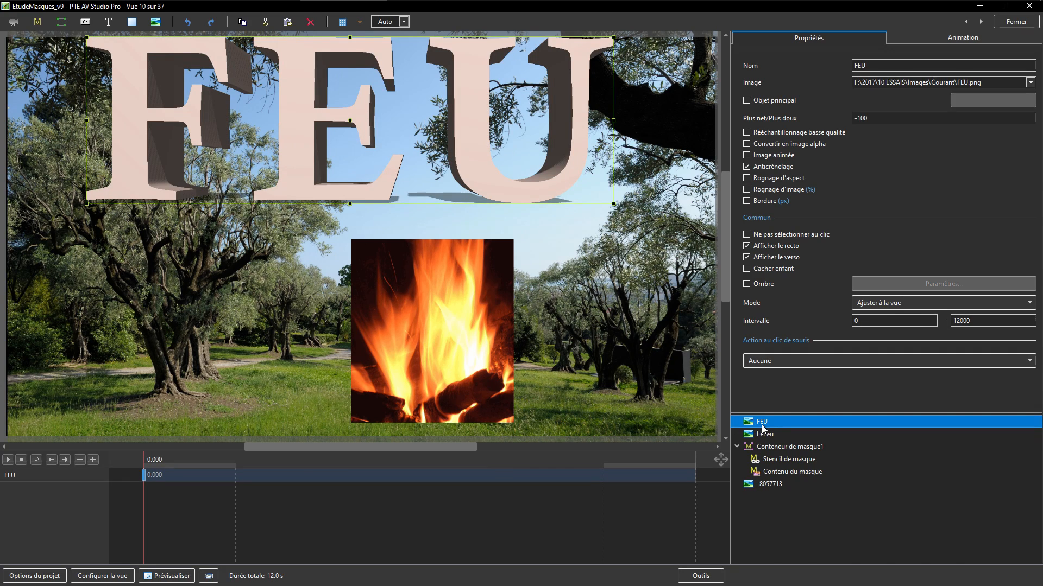
Set the FEU image's Pano X and Y to 0.
{"action": "left_click", "coordinate": [962, 37]}
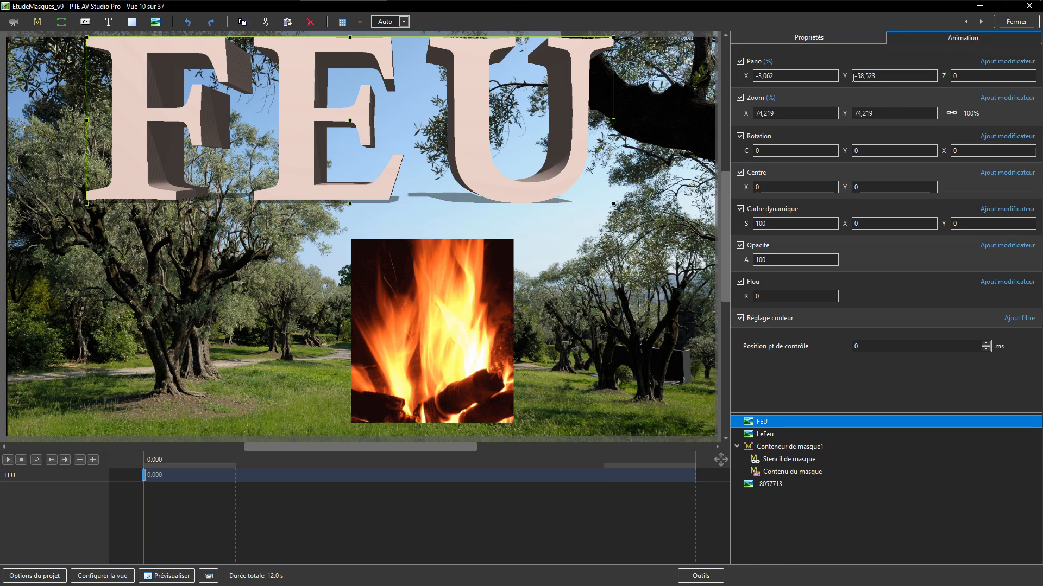
{"action": "double_click", "coordinate": [761, 75]}
{"action": "type", "text": "0"}
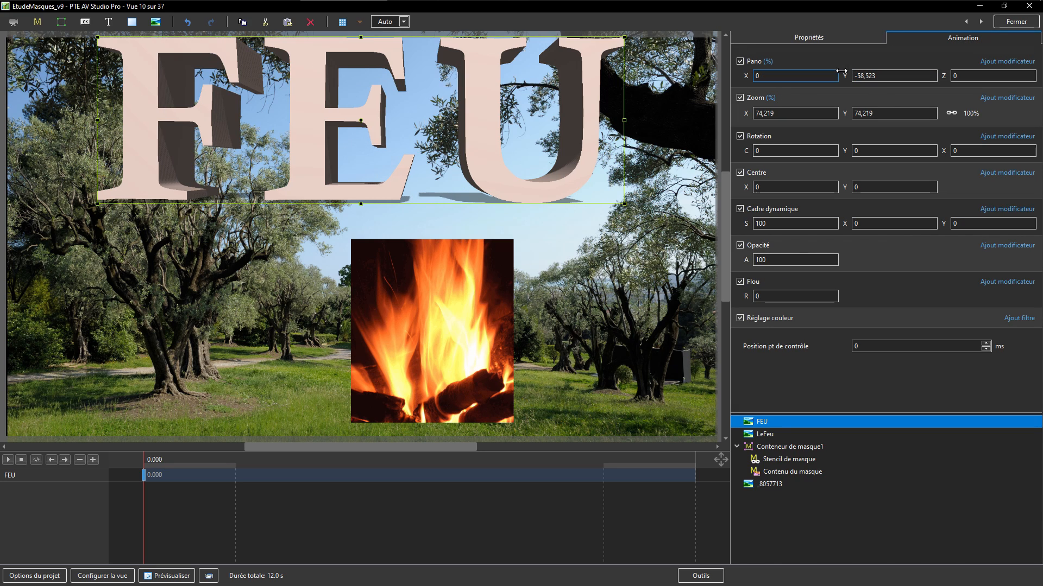
{"action": "key", "text": "Tab"}
{"action": "type", "text": "0"}
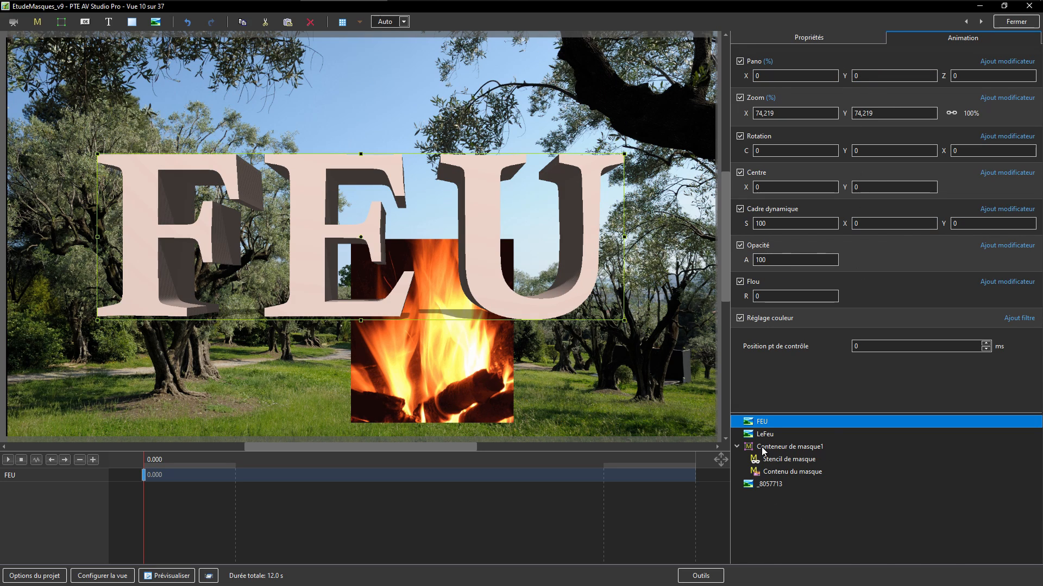
Move the FEU image from the top level into Contenu du masque.
{"action": "key", "text": "Delete"}
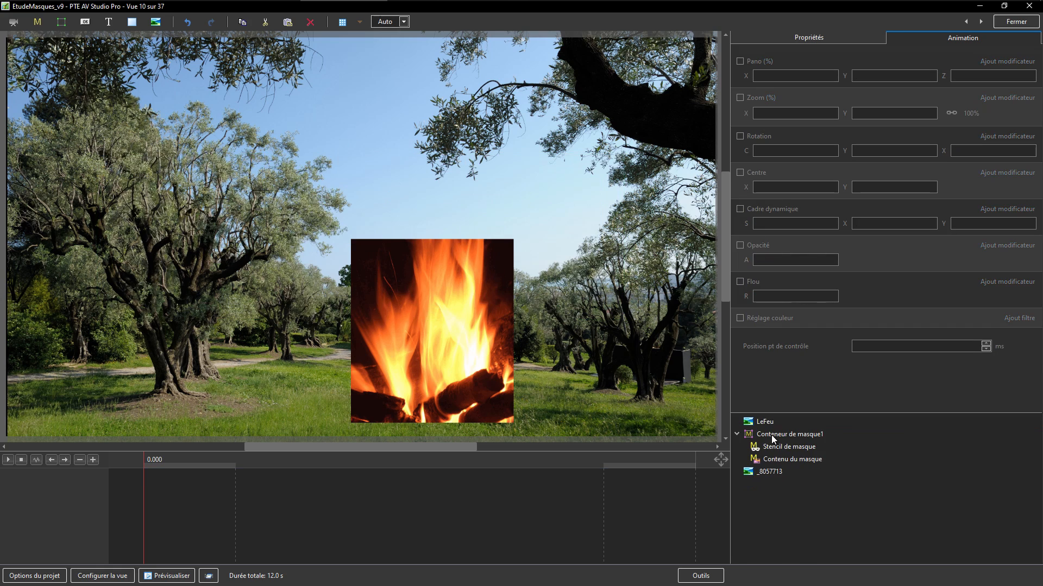
{"action": "left_click", "coordinate": [779, 460]}
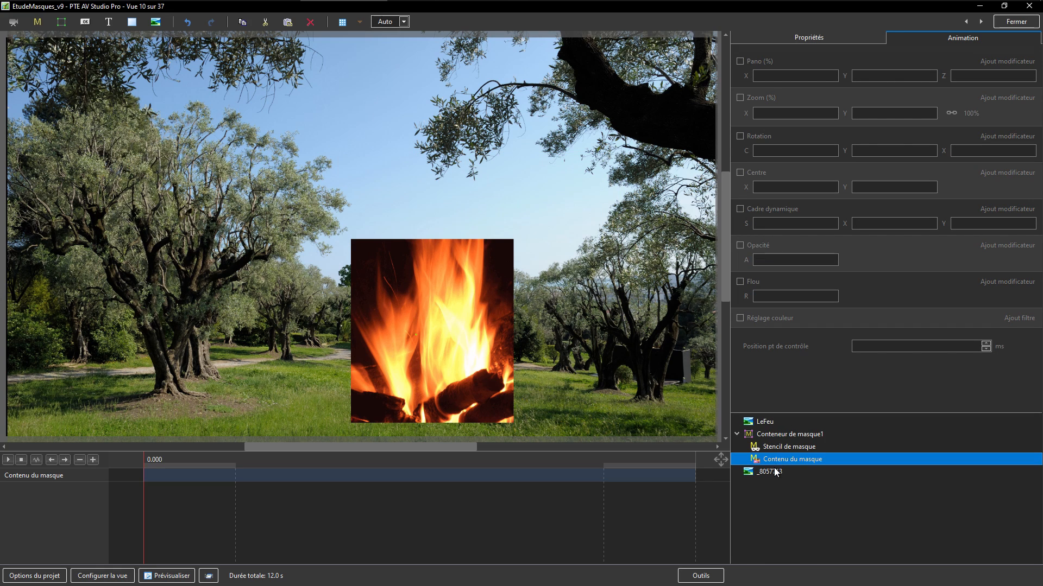
{"action": "key", "text": "ctrl+v"}
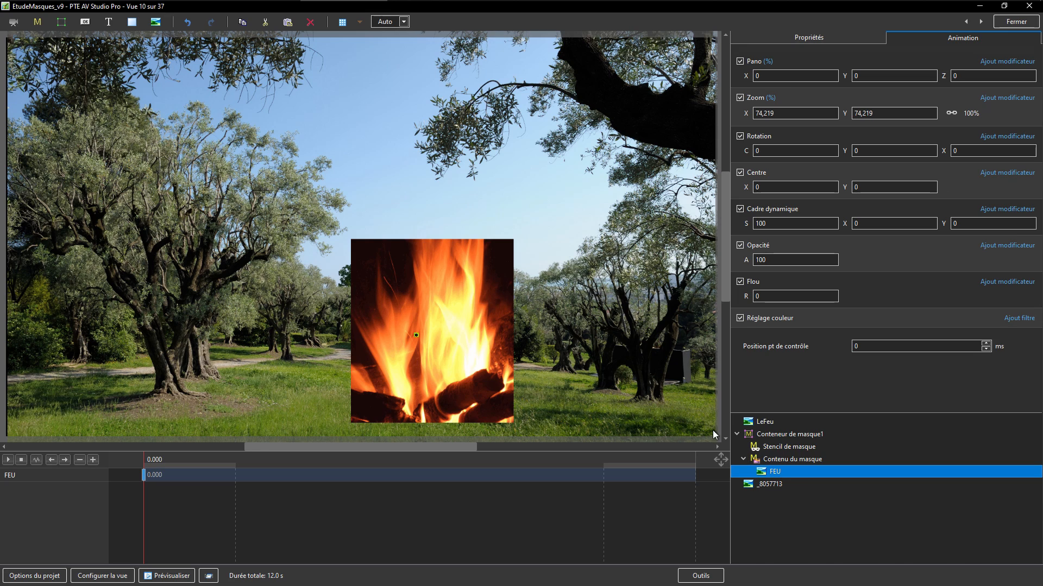
Move the LeFeu image from the top level into Stencil de masque.
{"action": "left_click", "coordinate": [753, 423]}
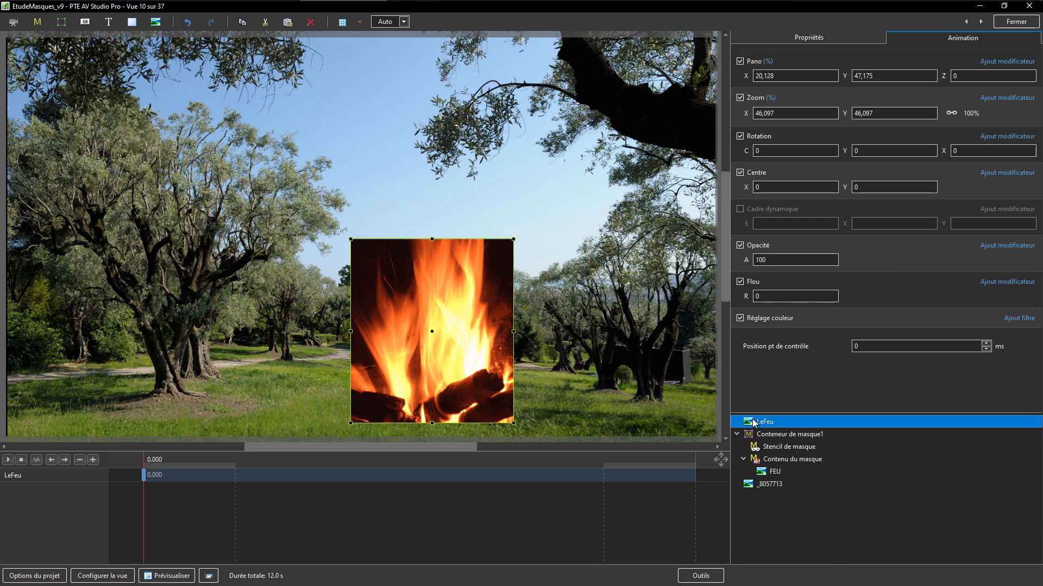
{"action": "key", "text": "Delete"}
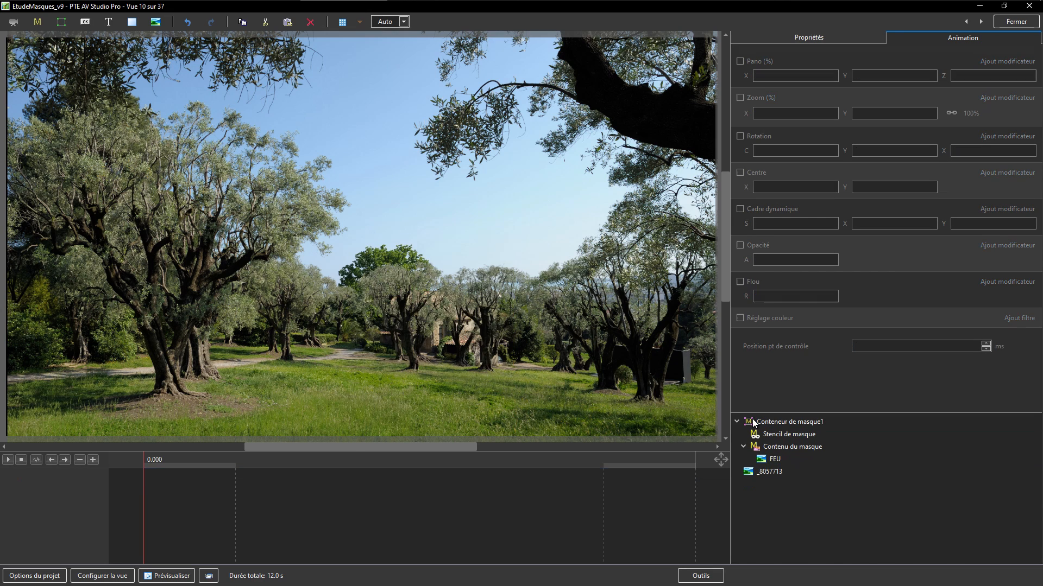
{"action": "left_click", "coordinate": [772, 437]}
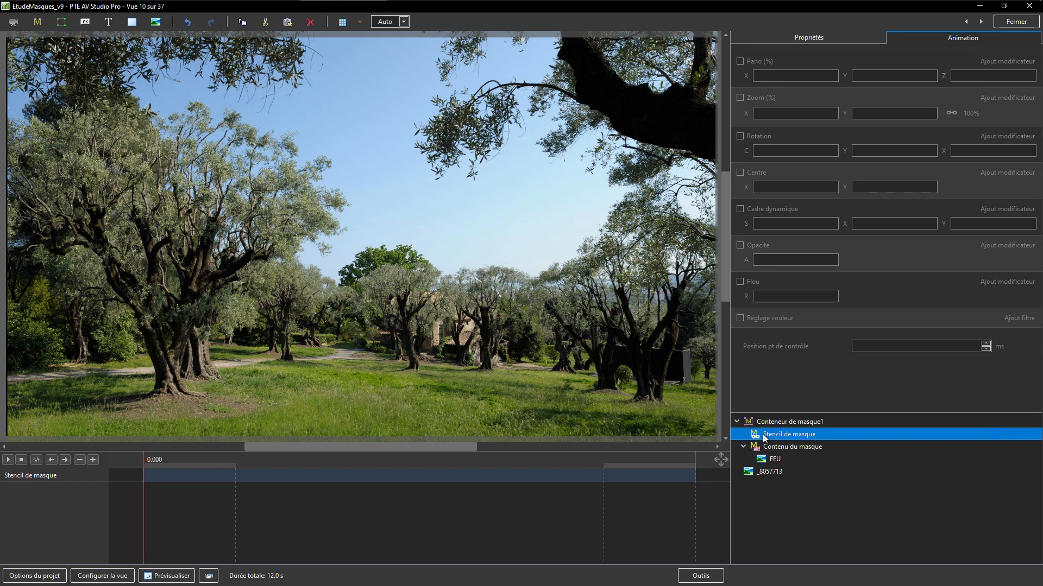
{"action": "key", "text": "ctrl+v"}
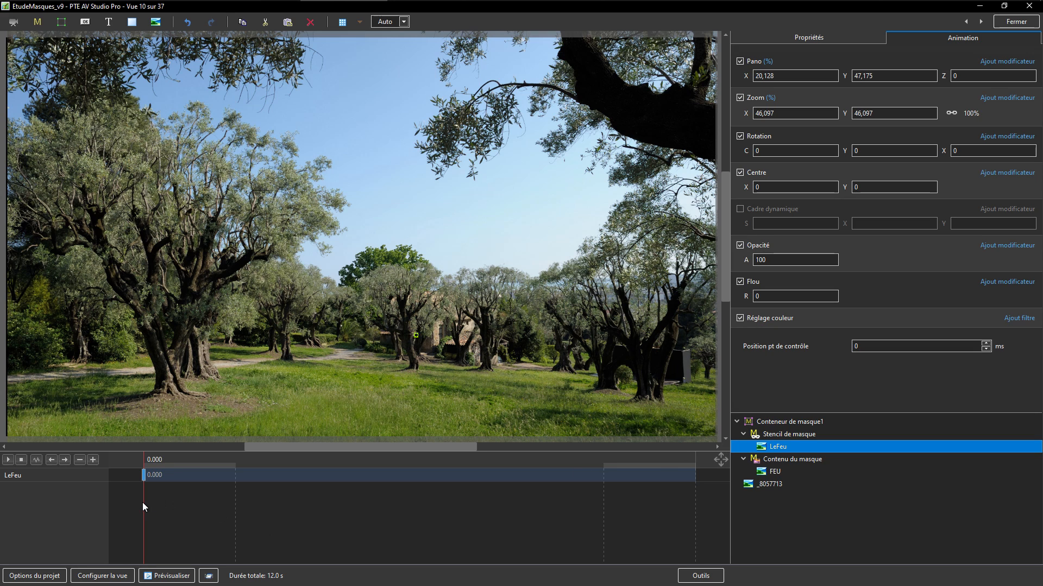
Examine how LeFeu, FEU and Conteneur de masque1 are framed and masked at several times along the timeline.
{"action": "left_click_drag", "start_coordinate": [142, 503], "coordinate": [574, 559]}
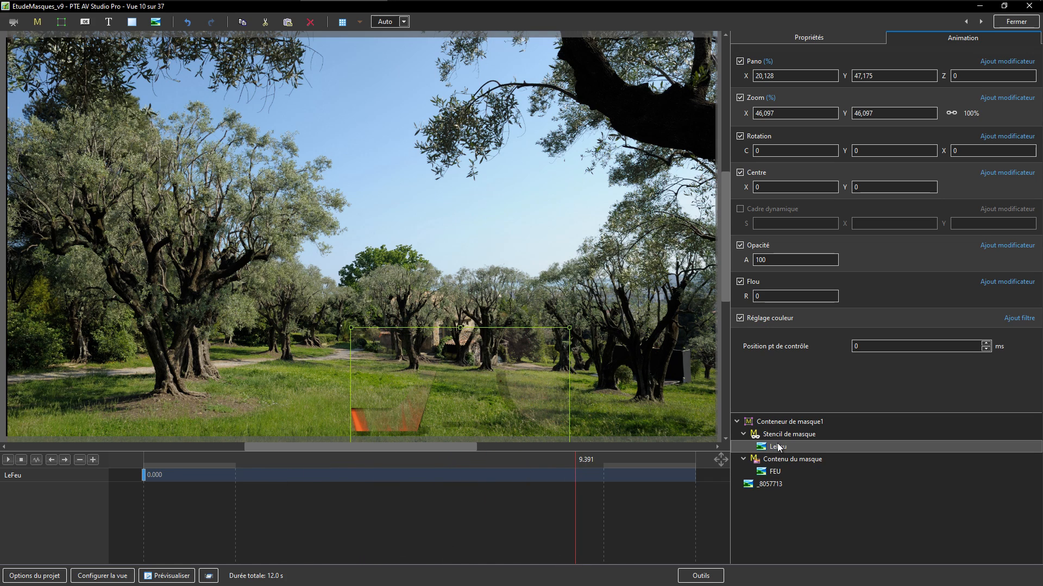
{"action": "left_click", "coordinate": [775, 472]}
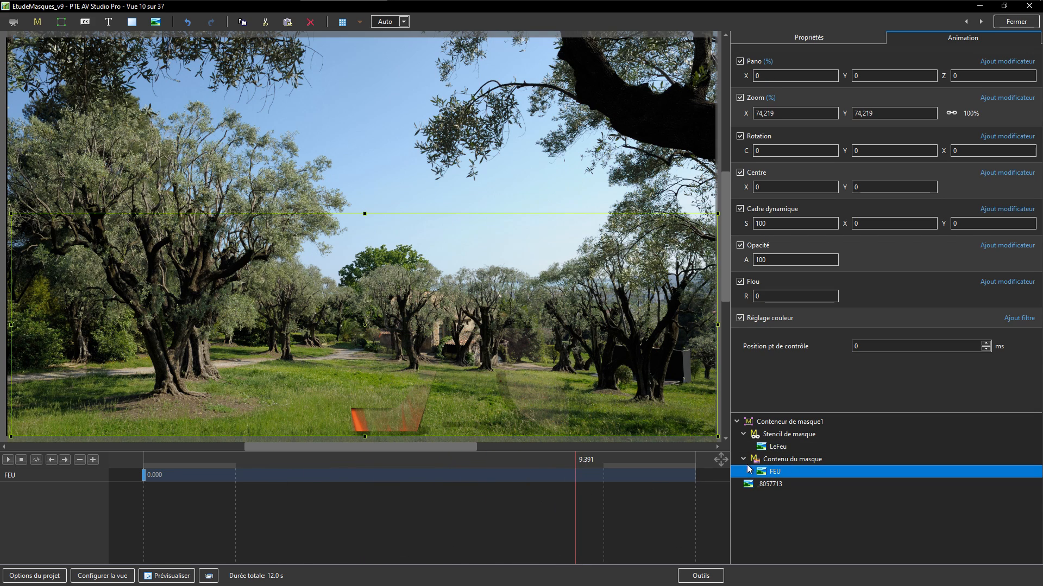
{"action": "left_click", "coordinate": [773, 447]}
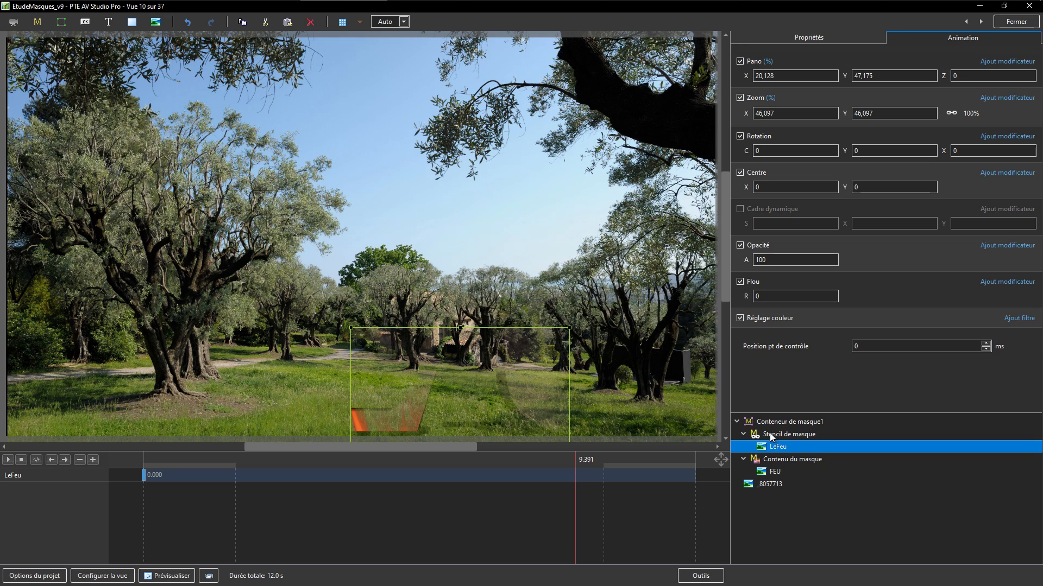
{"action": "left_click", "coordinate": [772, 424]}
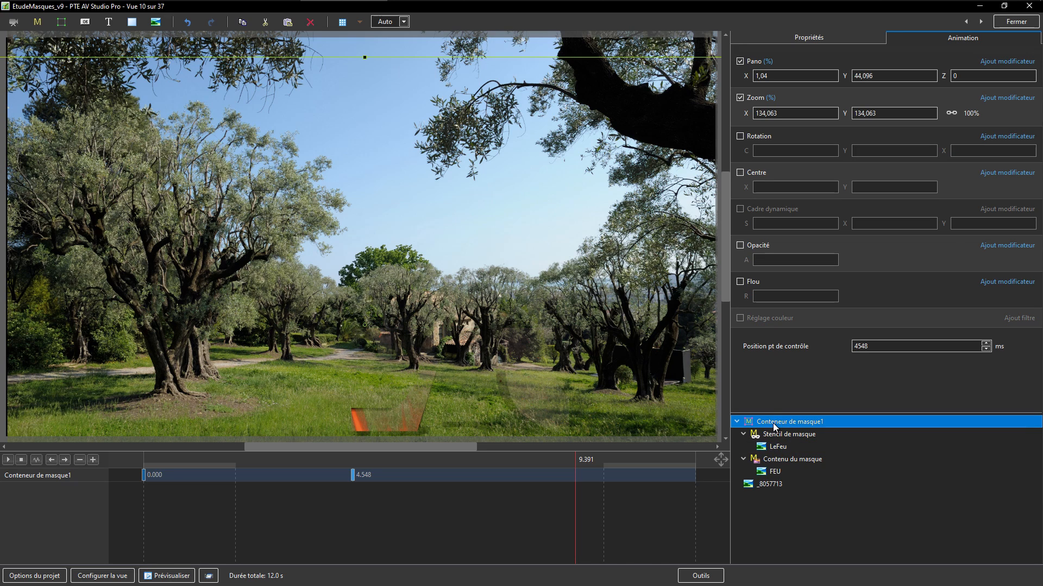
{"action": "left_click", "coordinate": [352, 474]}
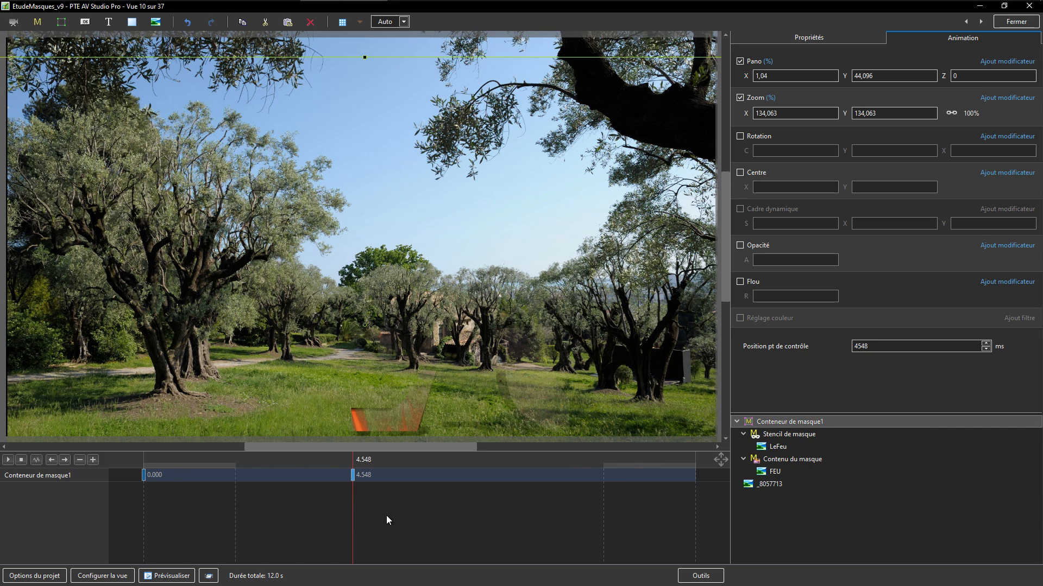
{"action": "left_click_drag", "start_coordinate": [357, 525], "coordinate": [430, 537]}
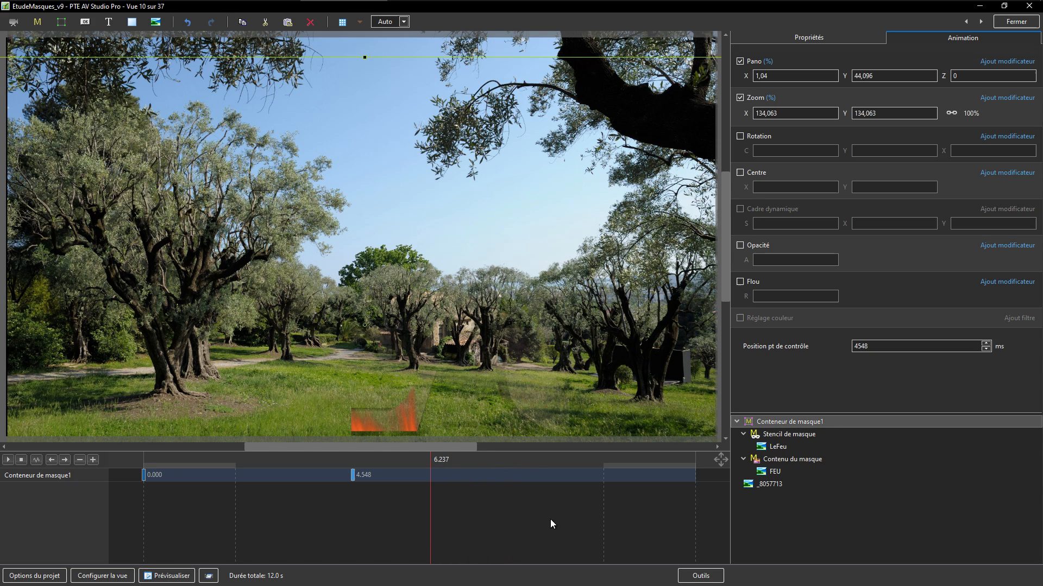
{"action": "left_click", "coordinate": [766, 451]}
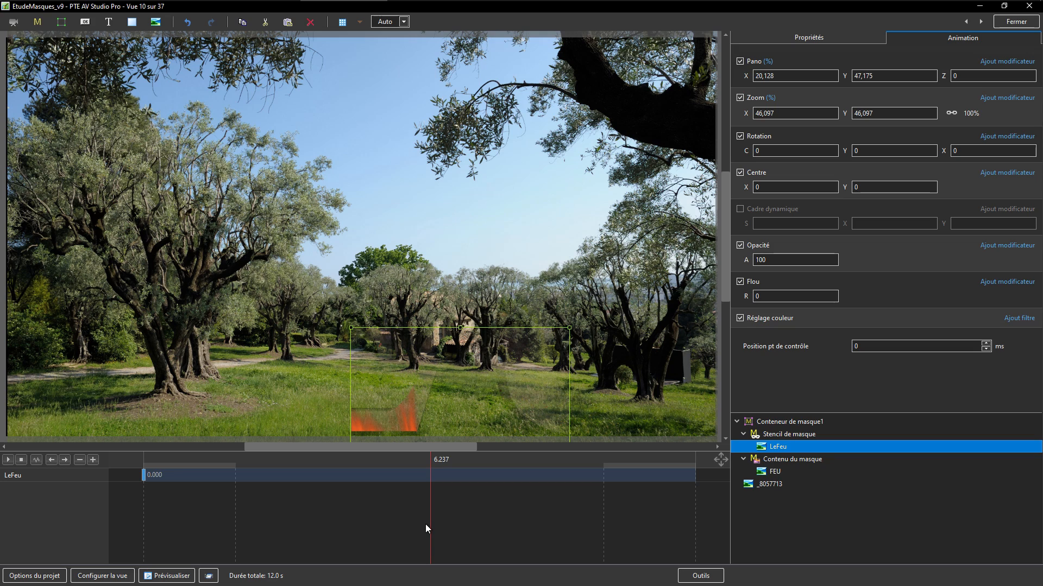
{"action": "left_click_drag", "start_coordinate": [431, 524], "coordinate": [283, 494]}
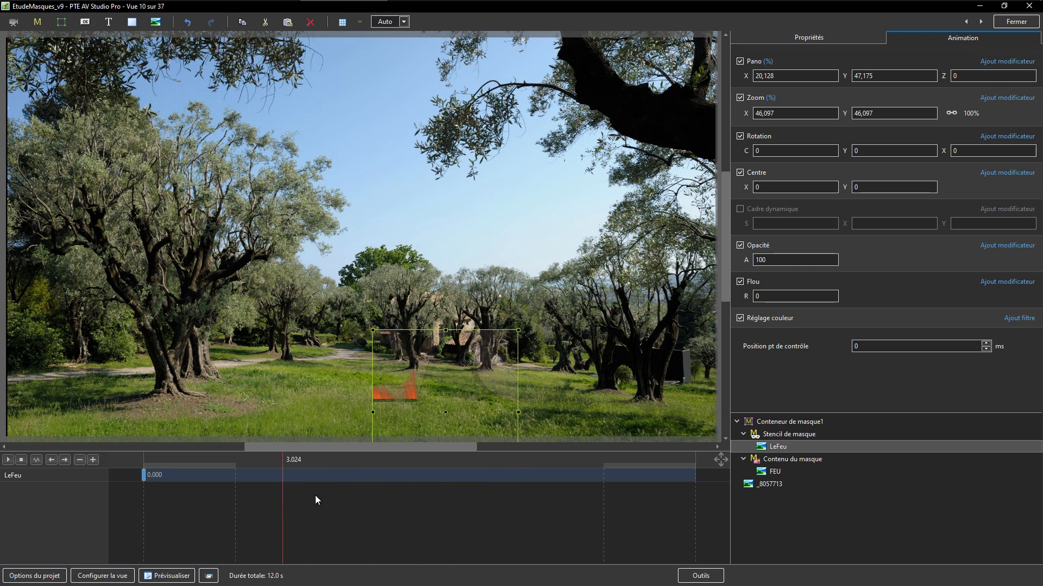
Copy the FEU image from Contenu du masque into Stencil de masque and place it below LeFeu.
{"action": "left_click", "coordinate": [771, 472]}
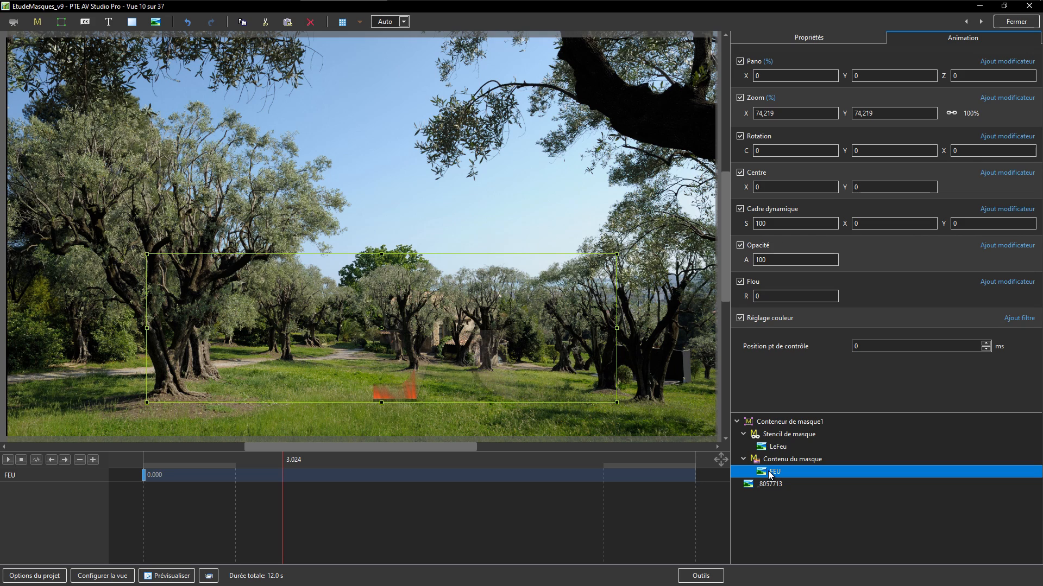
{"action": "key", "text": "Delete"}
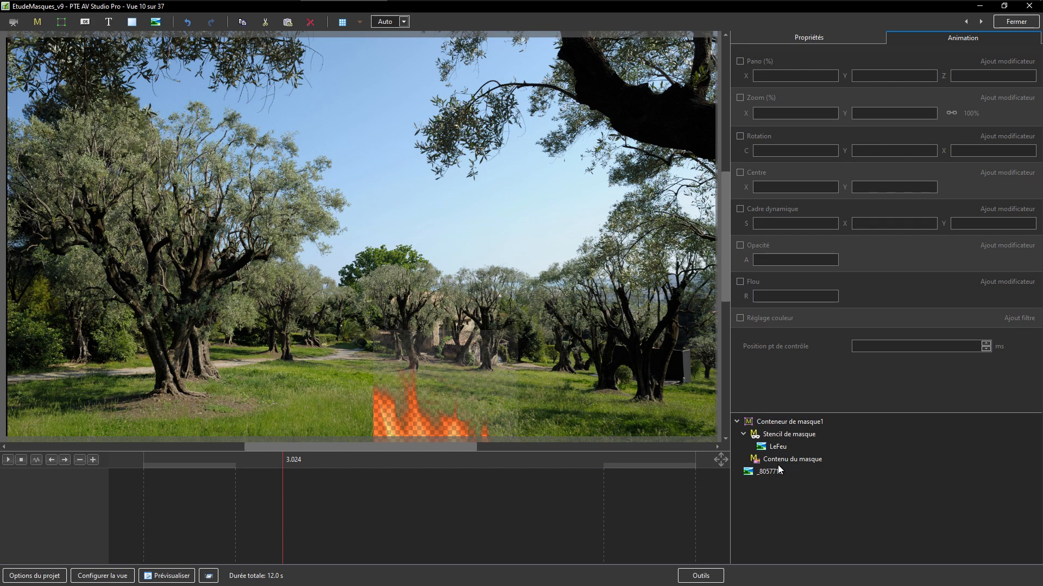
{"action": "left_click", "coordinate": [780, 461]}
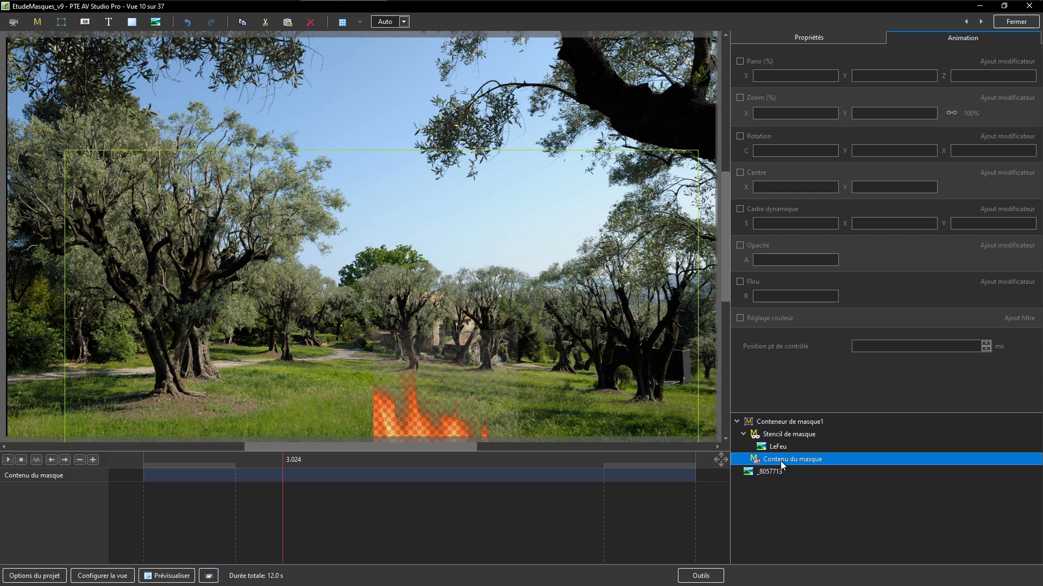
{"action": "key", "text": "ctrl+z"}
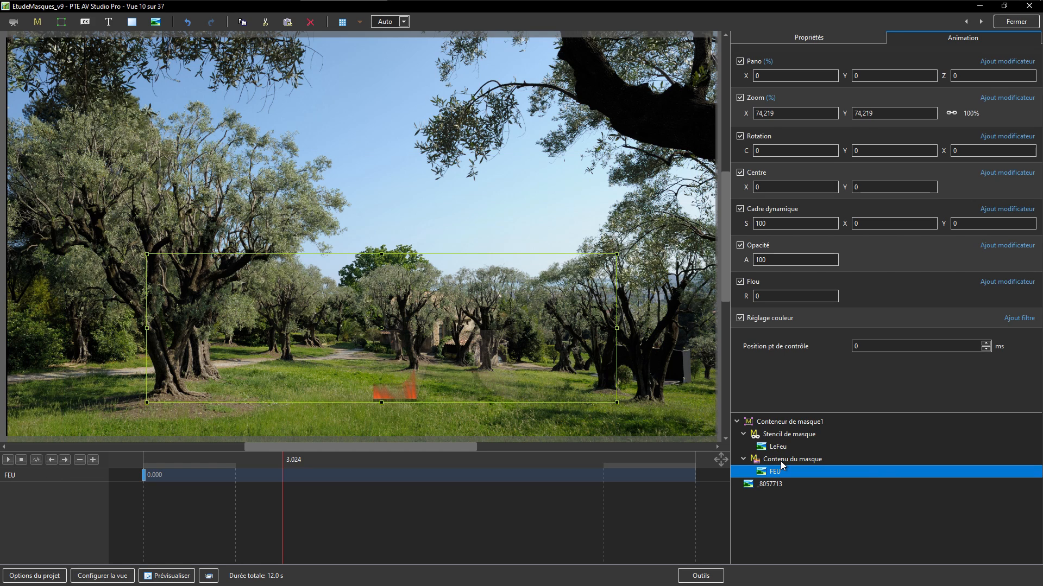
{"action": "left_click", "coordinate": [766, 435]}
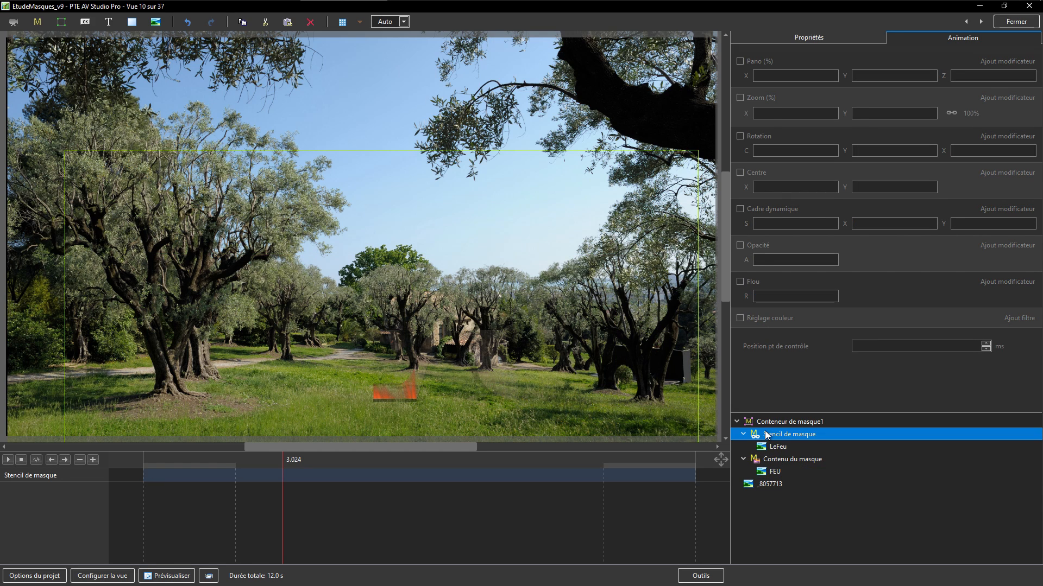
{"action": "key", "text": "ctrl+v"}
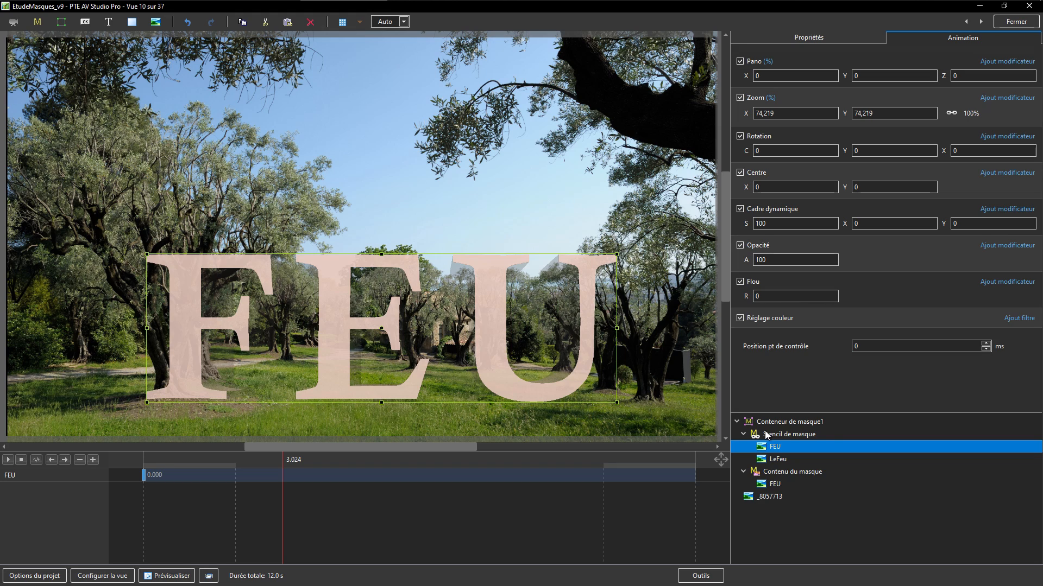
{"action": "key", "text": "ctrl+Down"}
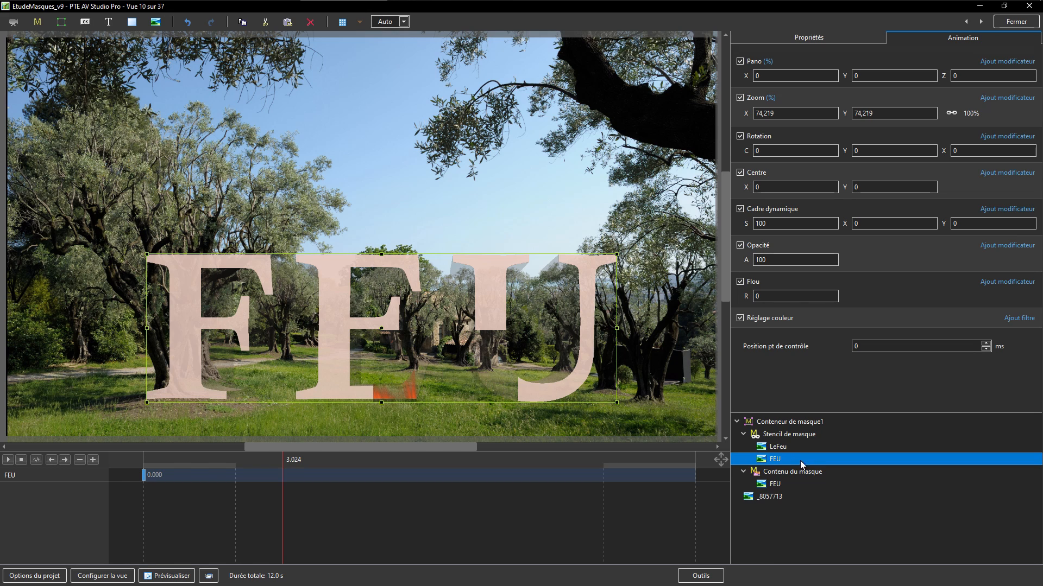
Fit LeFeu over the letter U at Pano about 50.2, -2.3 and Zoom about 63.4, and check it along the timeline.
{"action": "left_click", "coordinate": [775, 447]}
{"action": "left_click_drag", "start_coordinate": [442, 378], "coordinate": [539, 295]}
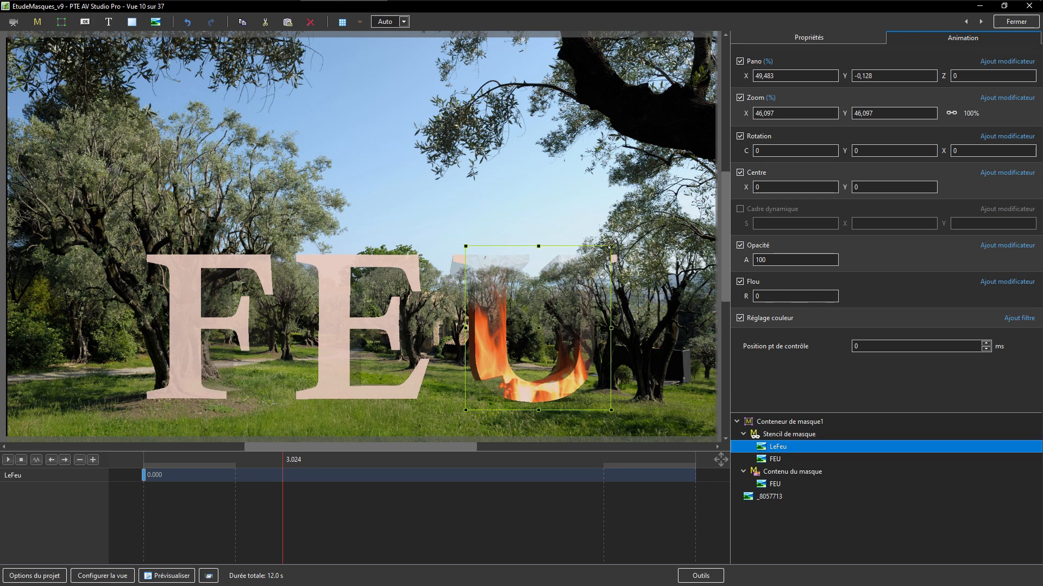
{"action": "left_click_drag", "start_coordinate": [612, 245], "coordinate": [640, 236]}
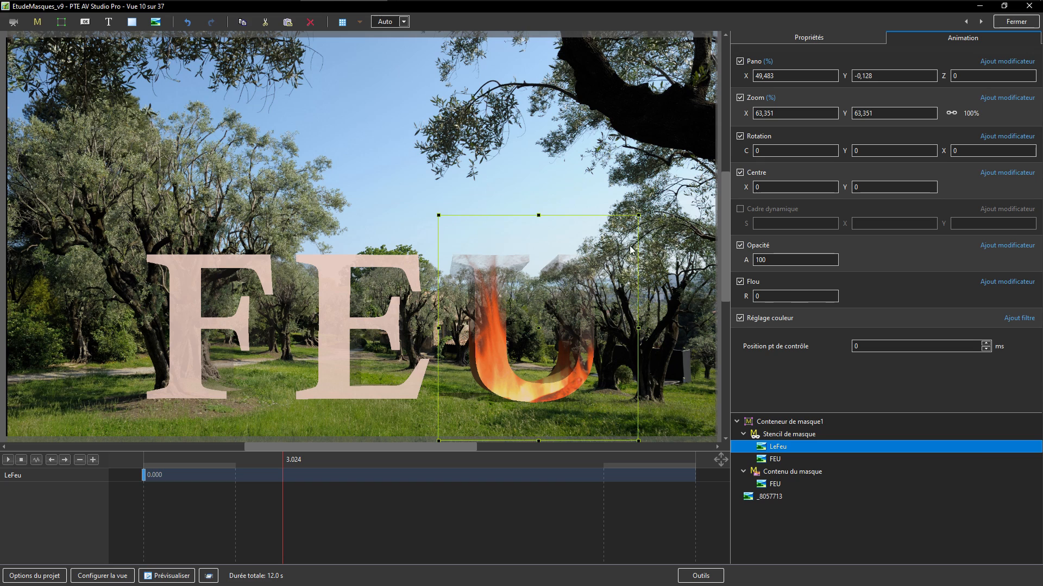
{"action": "left_click_drag", "start_coordinate": [490, 370], "coordinate": [493, 366]}
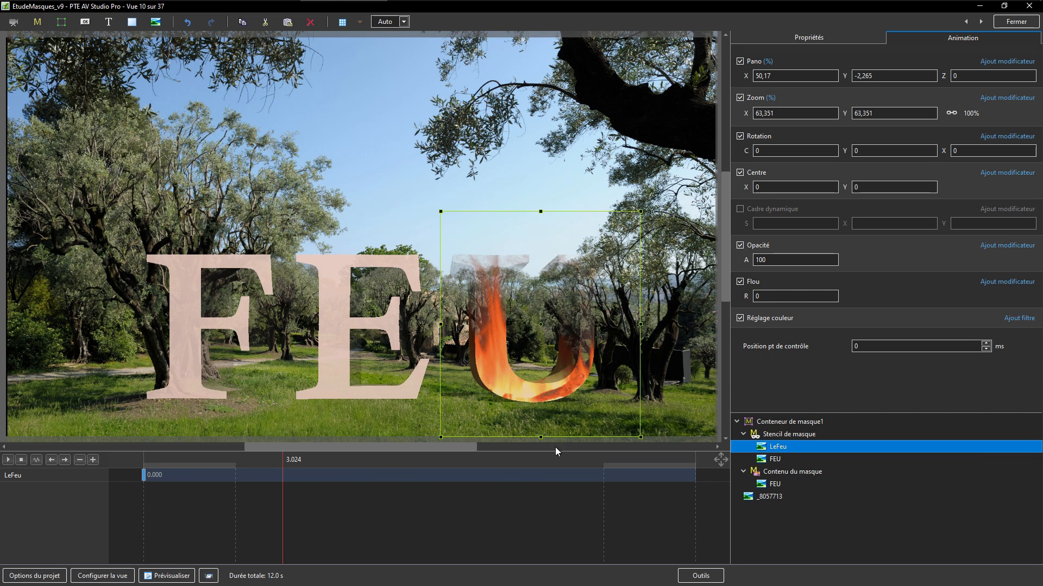
{"action": "left_click_drag", "start_coordinate": [301, 521], "coordinate": [366, 533]}
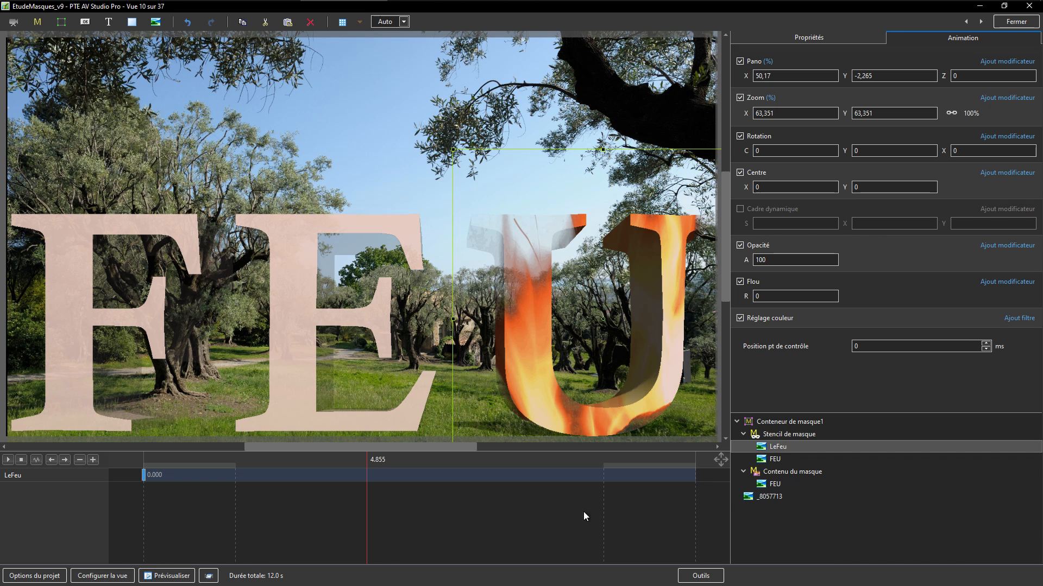
{"action": "left_click_drag", "start_coordinate": [353, 521], "coordinate": [248, 545]}
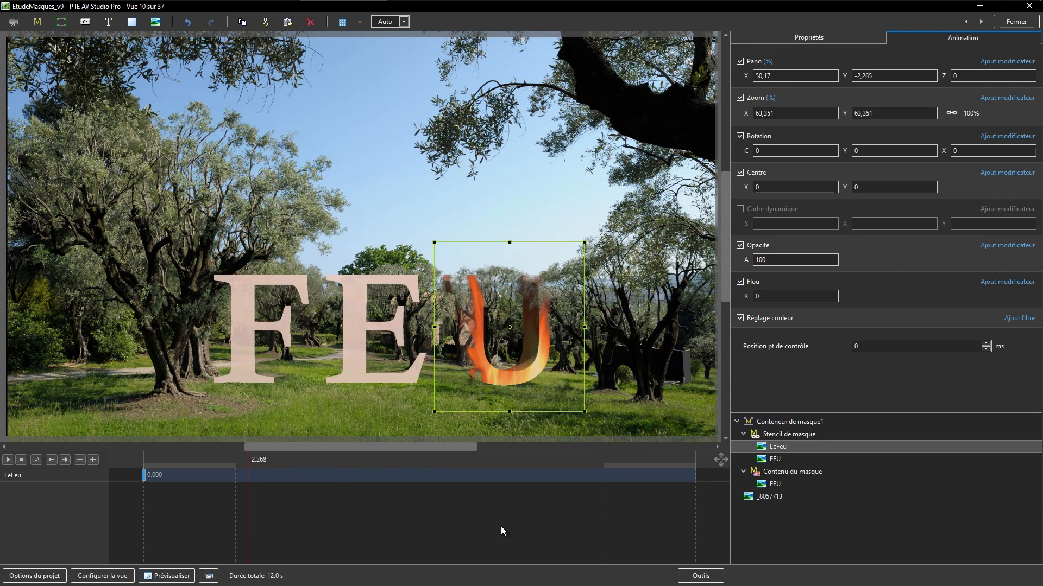
Duplicate LeFeu in Stencil de masque and fit the copy over the letter E at Pano about -5, -2.7 and Zoom about 49.4.
{"action": "left_click", "coordinate": [789, 448]}
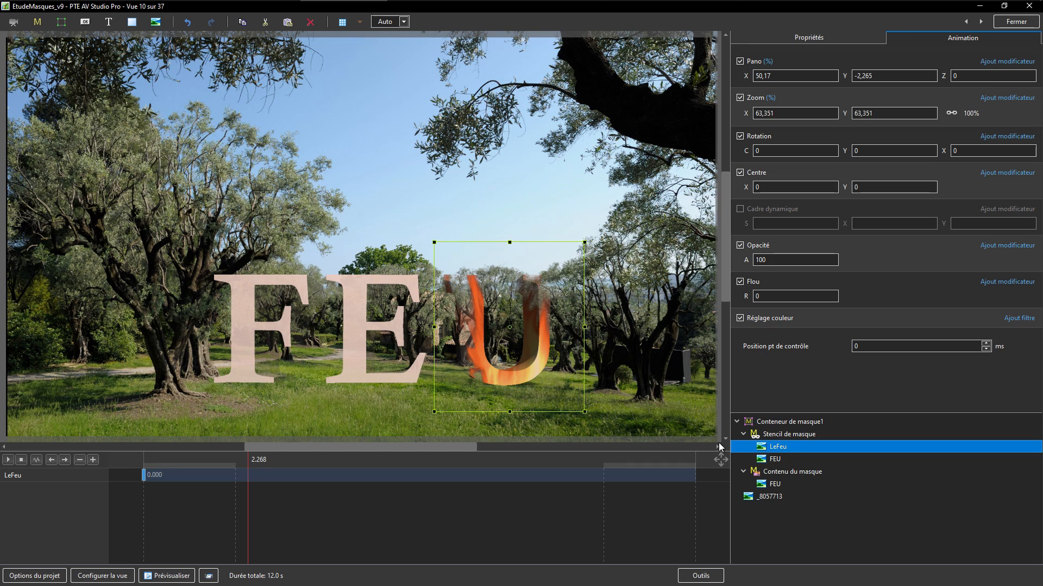
{"action": "left_click", "coordinate": [783, 436]}
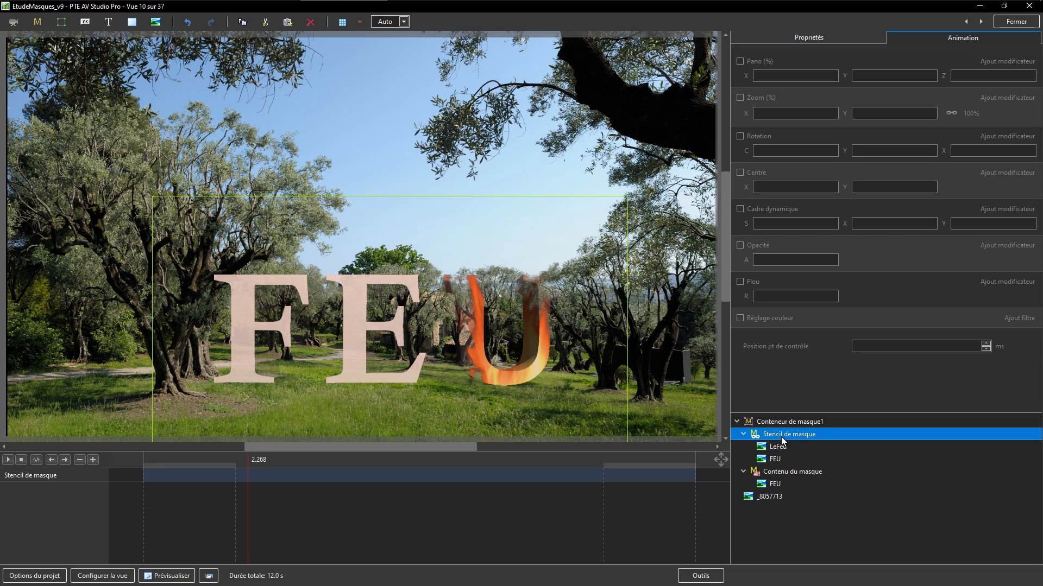
{"action": "left_click", "coordinate": [778, 446]}
{"action": "key", "text": "ctrl+c"}
{"action": "key", "text": "ctrl+v"}
{"action": "left_click_drag", "start_coordinate": [570, 353], "coordinate": [402, 327]}
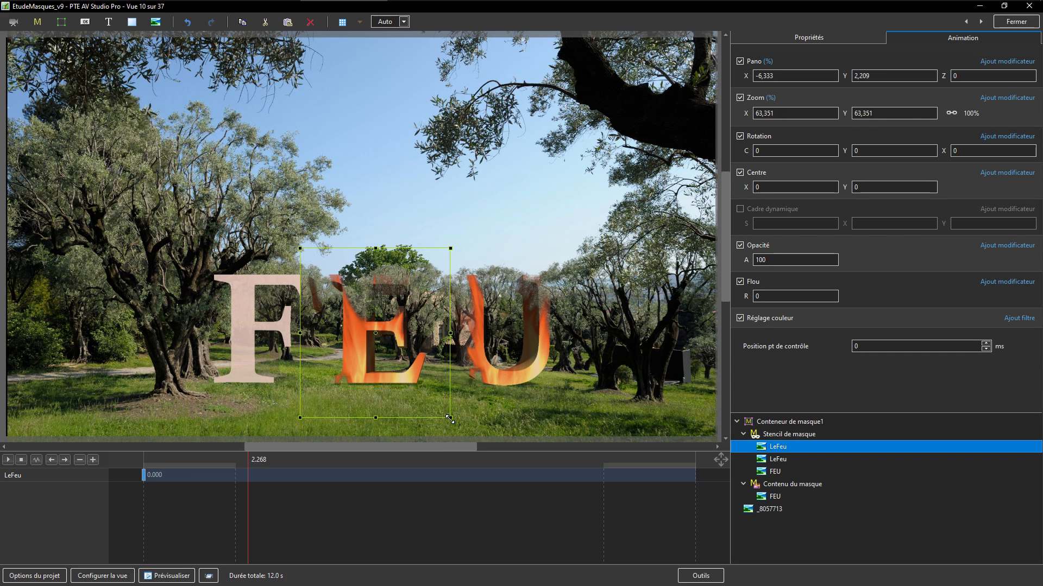
{"action": "left_click_drag", "start_coordinate": [450, 418], "coordinate": [408, 360]}
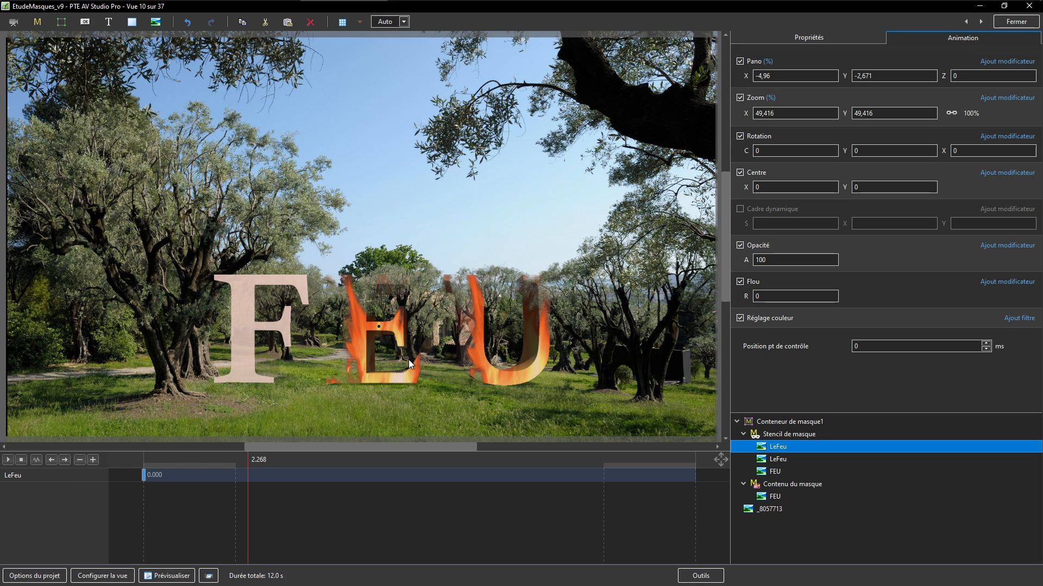
Add another LeFeu copy to Stencil de masque and fit it over the letter F at Pano about -52.3, -7.6 and Zoom about 55.6.
{"action": "left_click", "coordinate": [777, 435]}
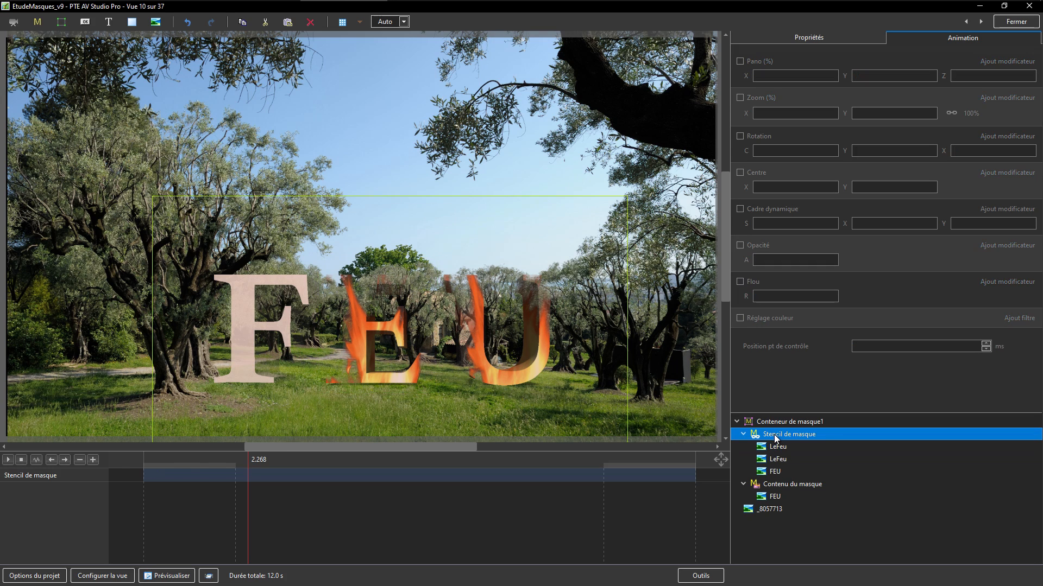
{"action": "key", "text": "ctrl+v"}
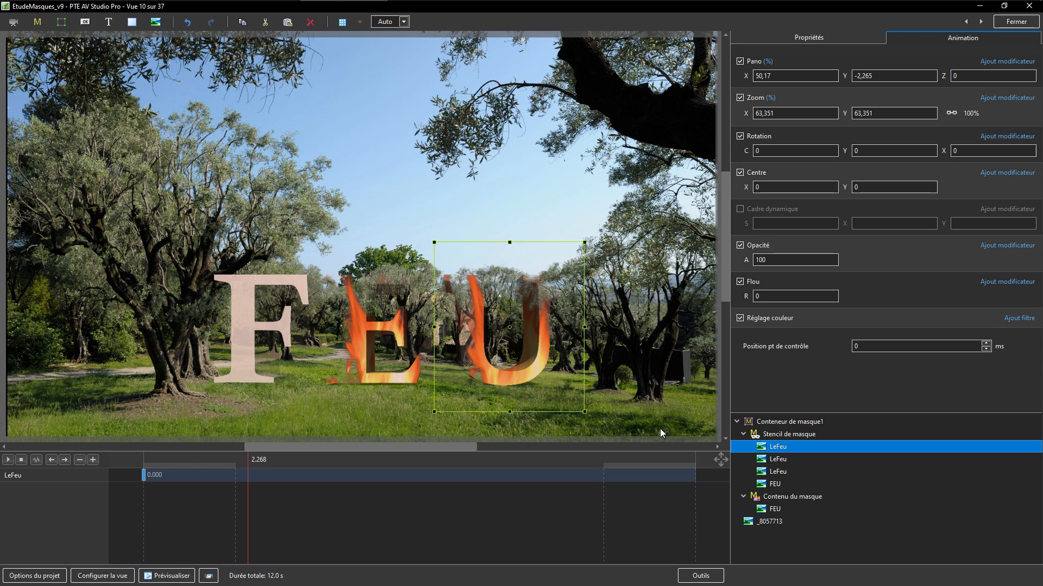
{"action": "left_click_drag", "start_coordinate": [266, 369], "coordinate": [272, 362]}
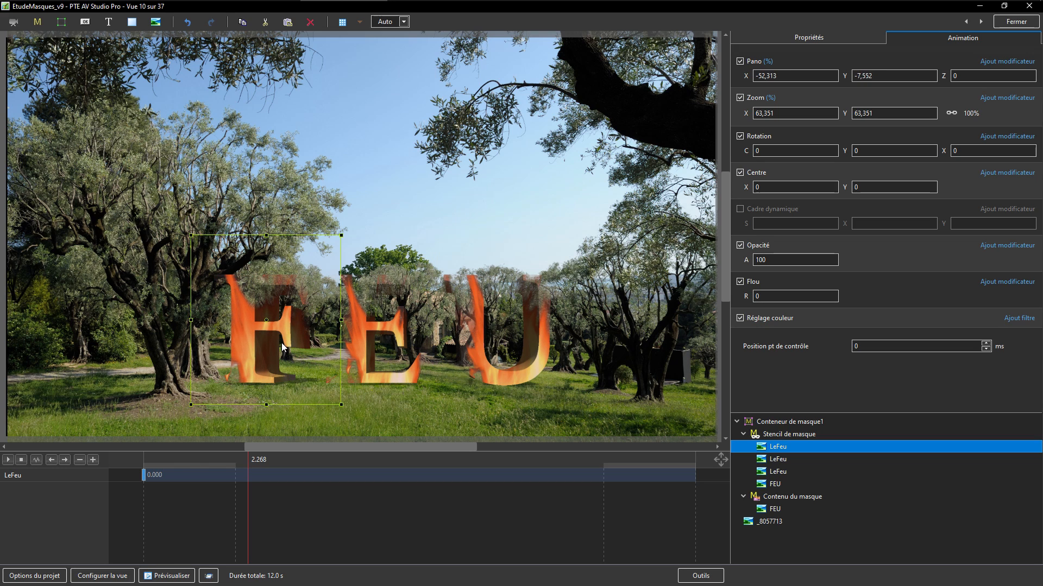
{"action": "left_click_drag", "start_coordinate": [341, 234], "coordinate": [332, 267]}
{"action": "left_click_drag", "start_coordinate": [230, 554], "coordinate": [281, 579]}
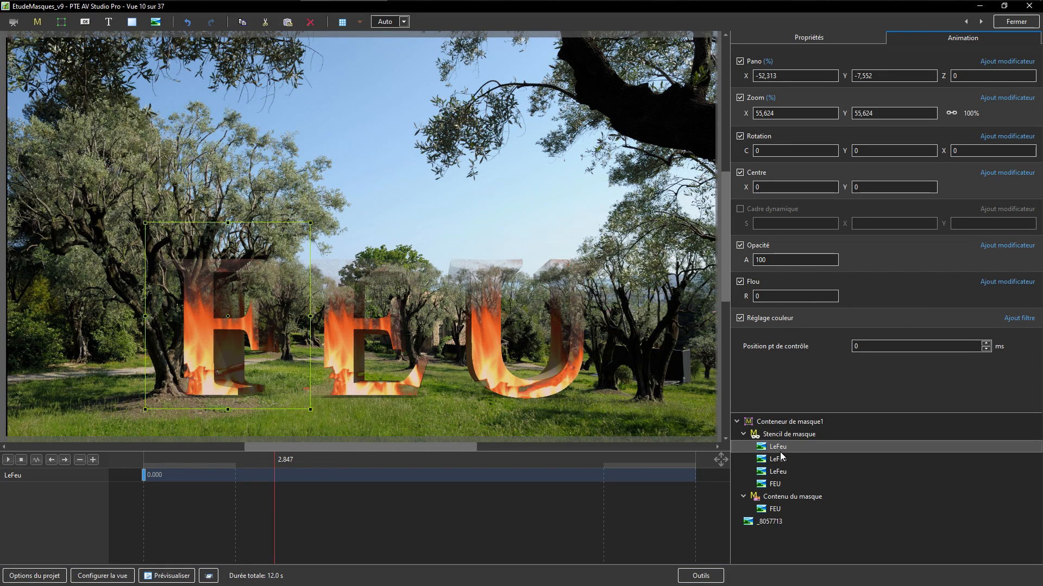
Turn on alpha image conversion for all three LeFeu images in Stencil de masque together.
{"action": "left_click", "coordinate": [797, 38]}
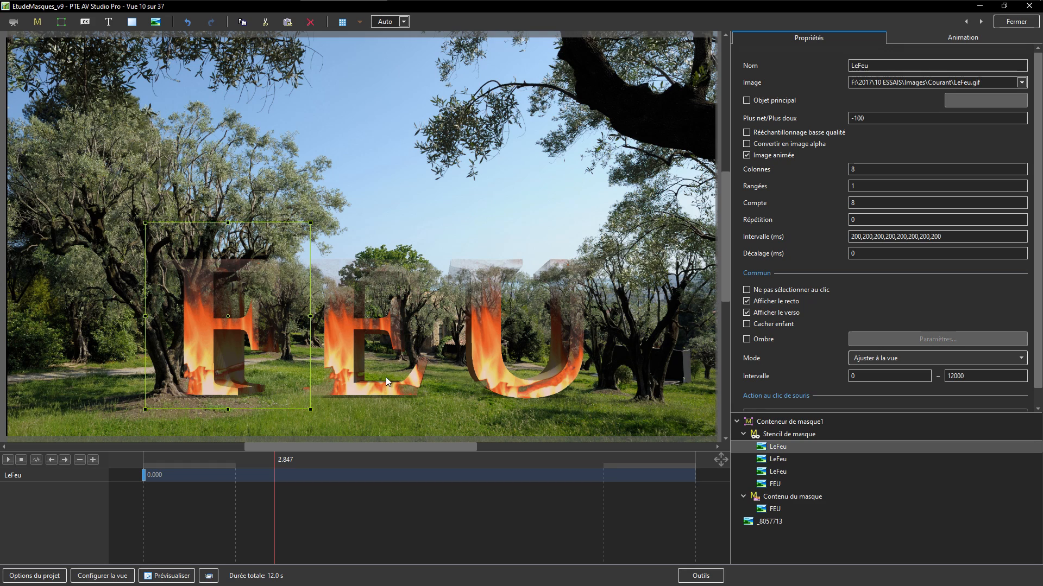
{"action": "left_click", "coordinate": [778, 472], "text": "shift"}
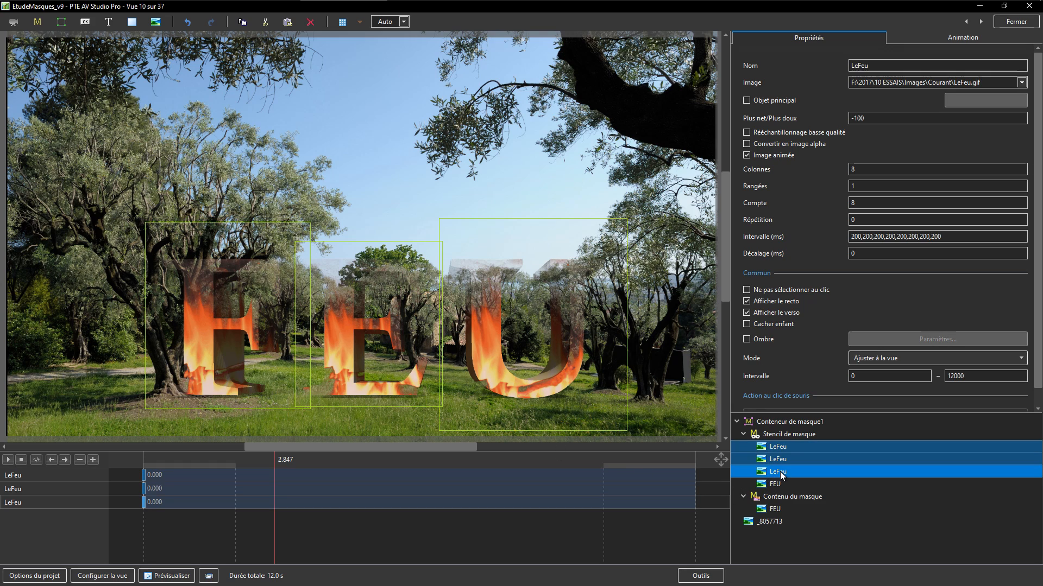
{"action": "left_click", "coordinate": [747, 143]}
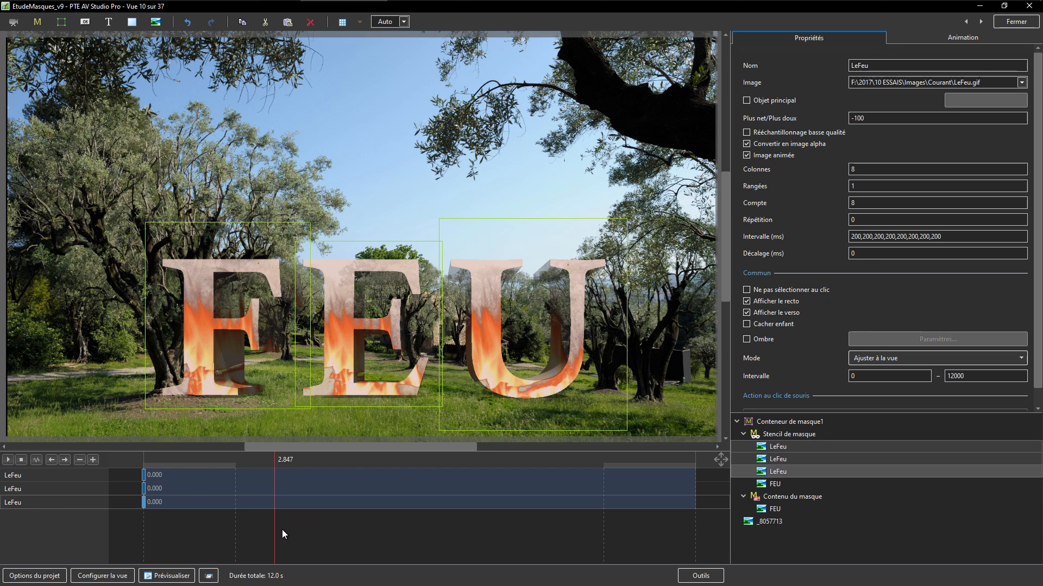
Add a Rouge colour filter to the FEU image in Stencil de masque.
{"action": "left_click_drag", "start_coordinate": [281, 530], "coordinate": [421, 545]}
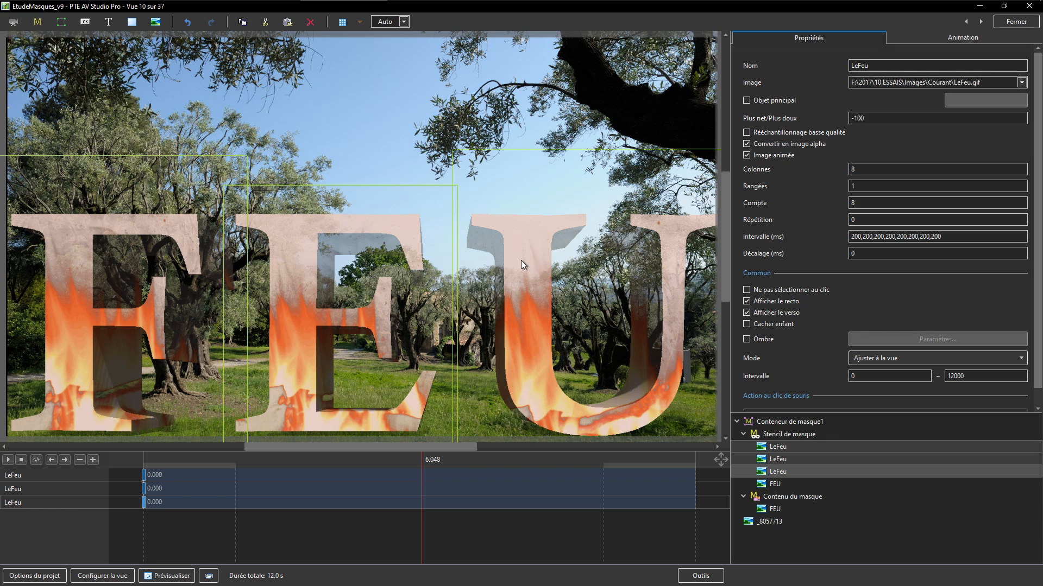
{"action": "left_click", "coordinate": [775, 484]}
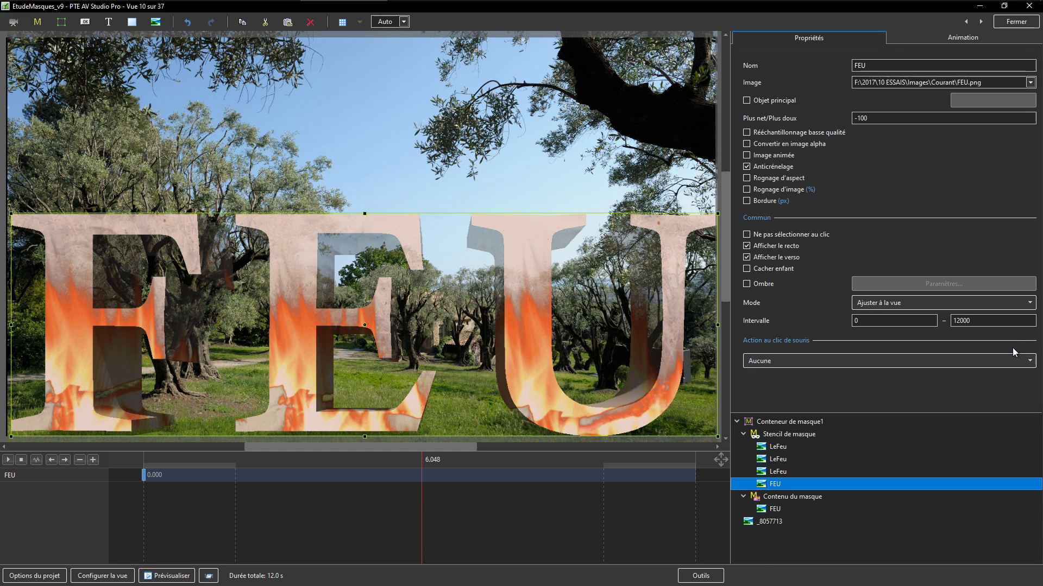
{"action": "left_click", "coordinate": [942, 37]}
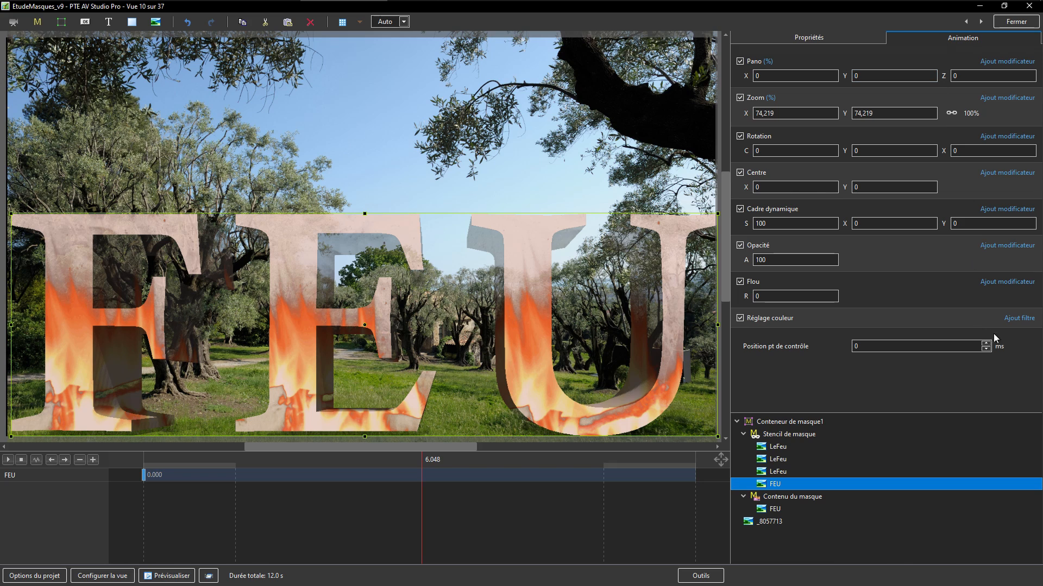
{"action": "left_click", "coordinate": [1028, 319]}
{"action": "mouse_move", "coordinate": [979, 394]}
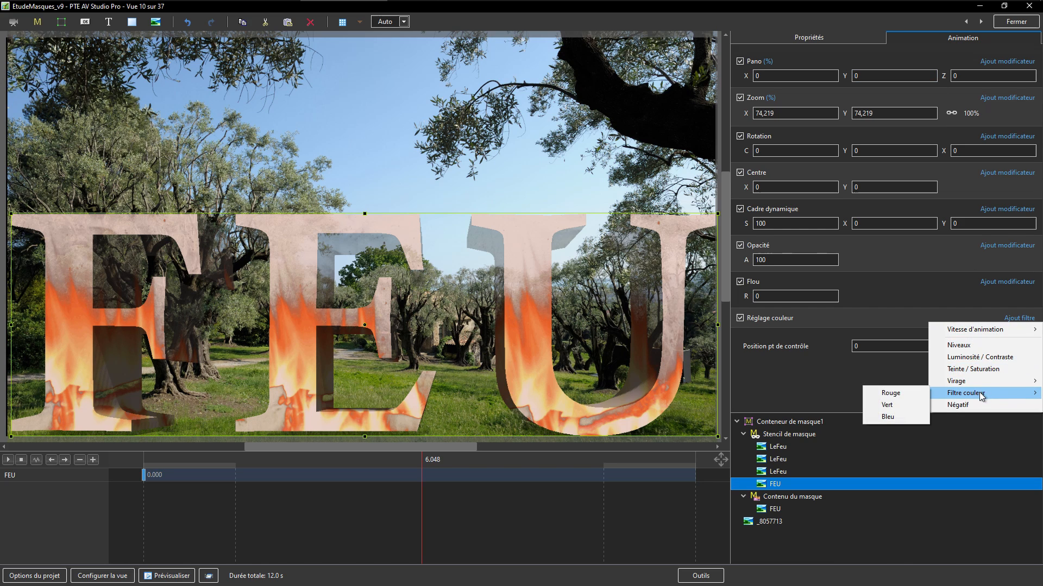
{"action": "left_click", "coordinate": [917, 394]}
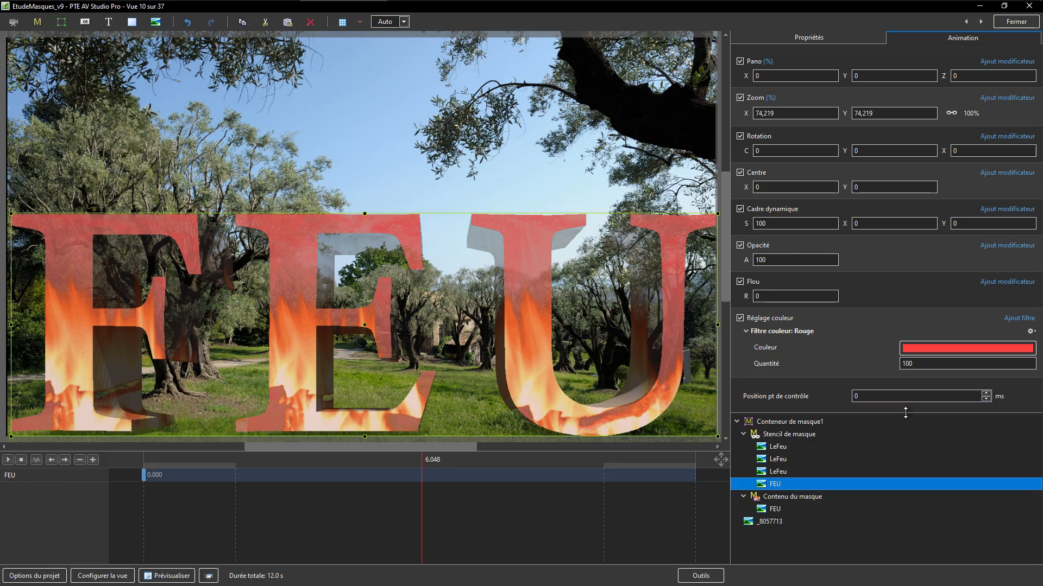
Check the flames in the FEU lettering along the timeline up to about 11.5 s and preview the slide full screen.
{"action": "left_click_drag", "start_coordinate": [422, 523], "coordinate": [475, 585]}
{"action": "left_click_drag", "start_coordinate": [329, 585], "coordinate": [567, 585]}
{"action": "left_click", "coordinate": [237, 552]}
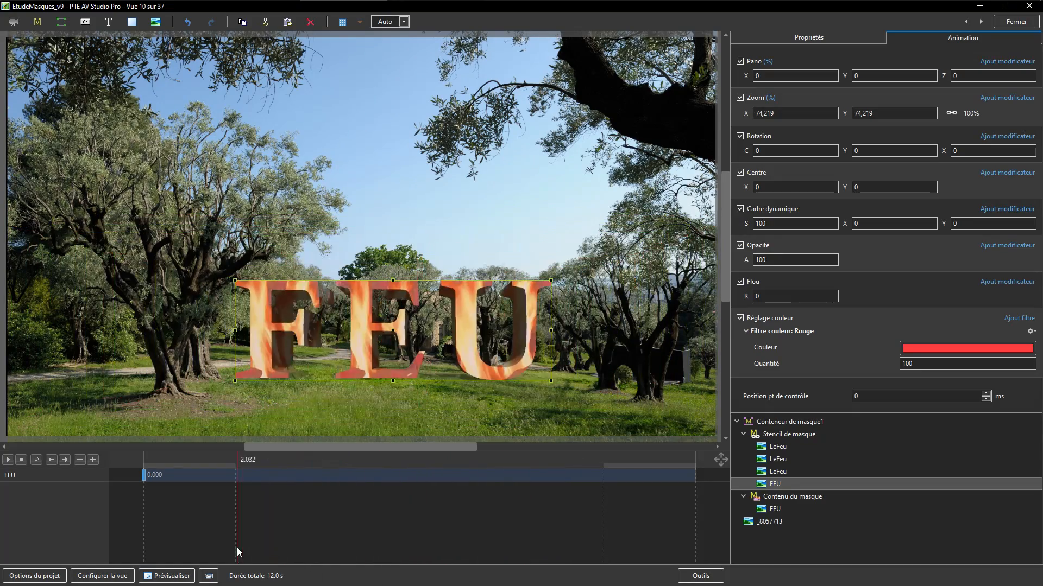
{"action": "left_click_drag", "start_coordinate": [324, 552], "coordinate": [670, 549]}
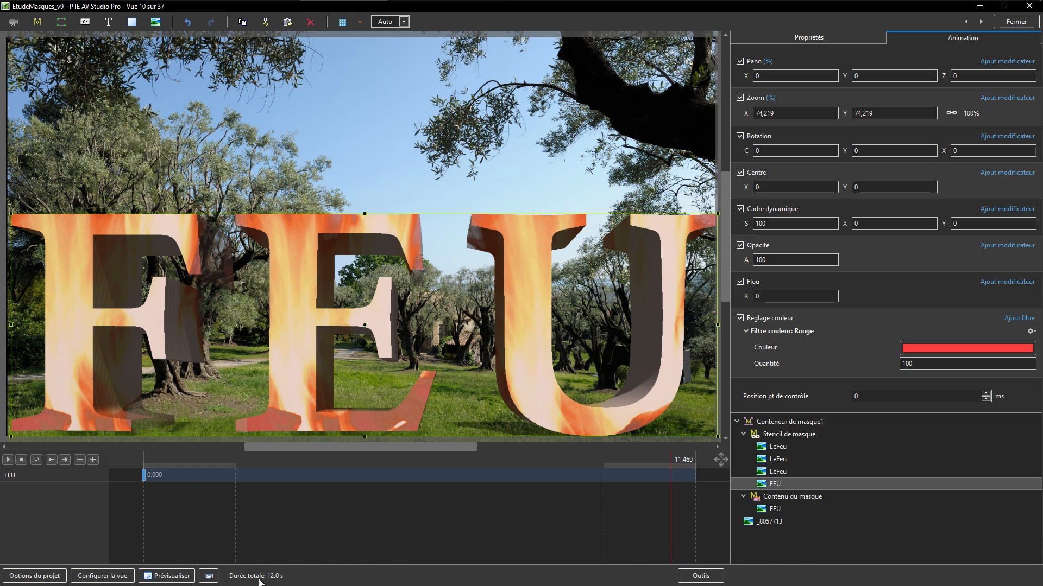
{"action": "left_click", "coordinate": [208, 576]}
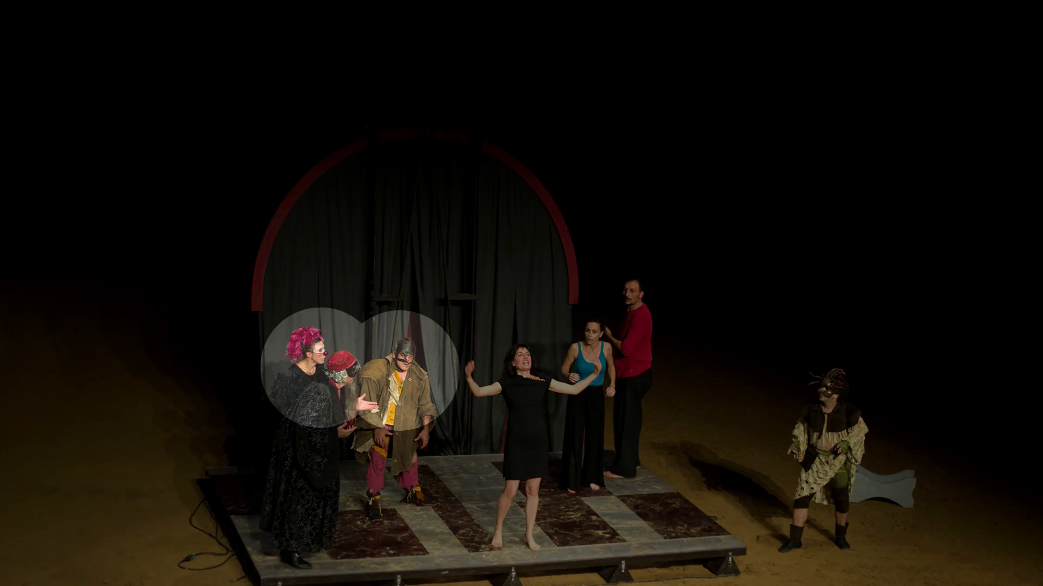